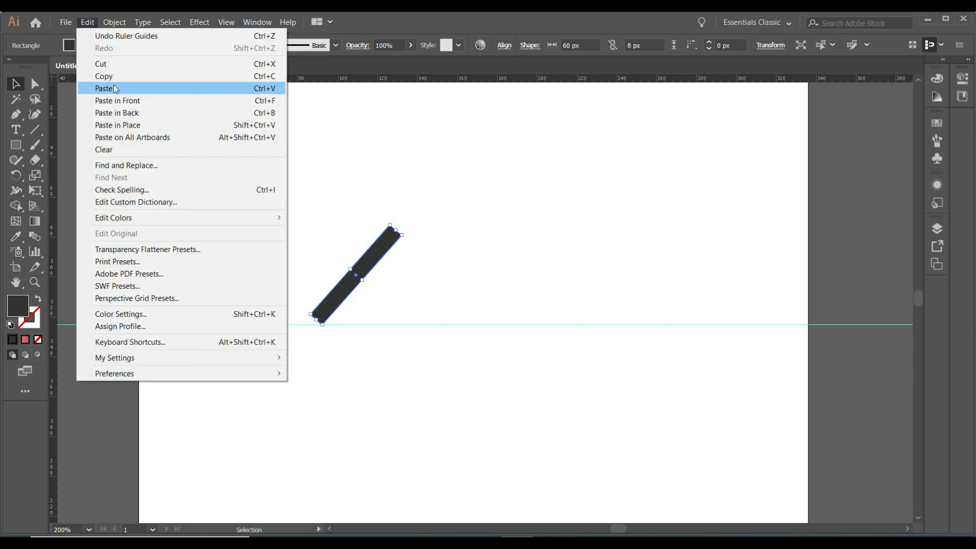
Step: Paste a copy of the slanted bar, rotate it to slope downward, and shorten it beside the first bar's upper end
left_click(152, 106)
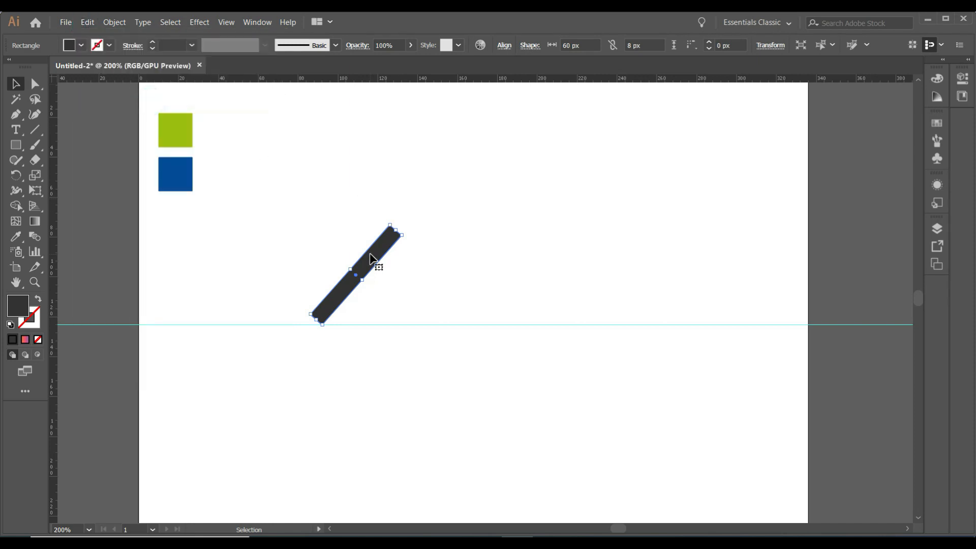
left_click_drag(371, 257, 443, 337)
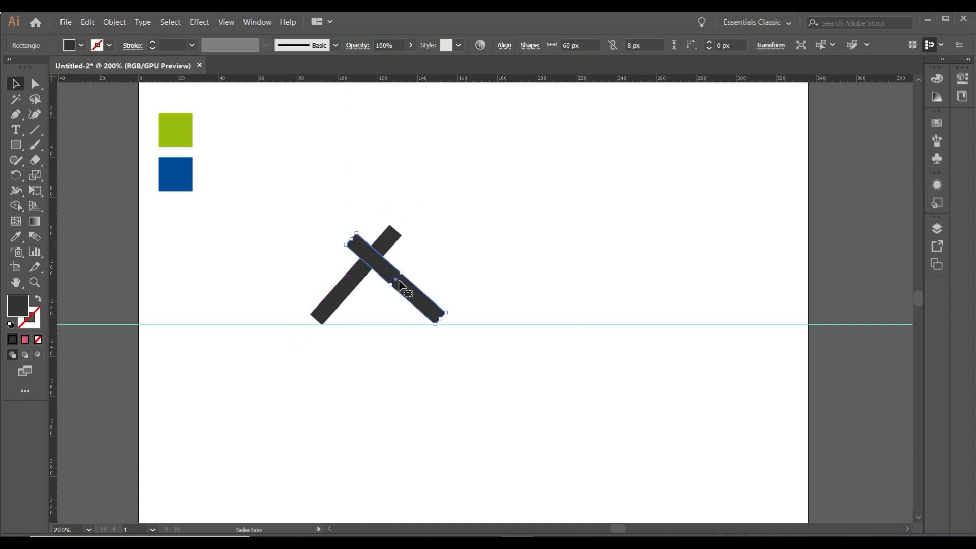
left_click_drag(399, 280, 442, 285)
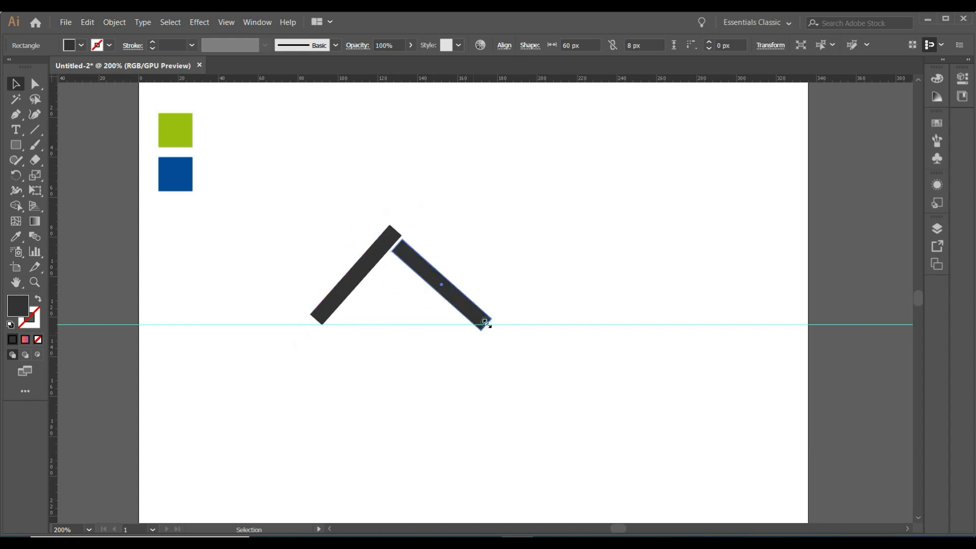
left_click_drag(486, 322, 464, 308)
left_click(512, 266)
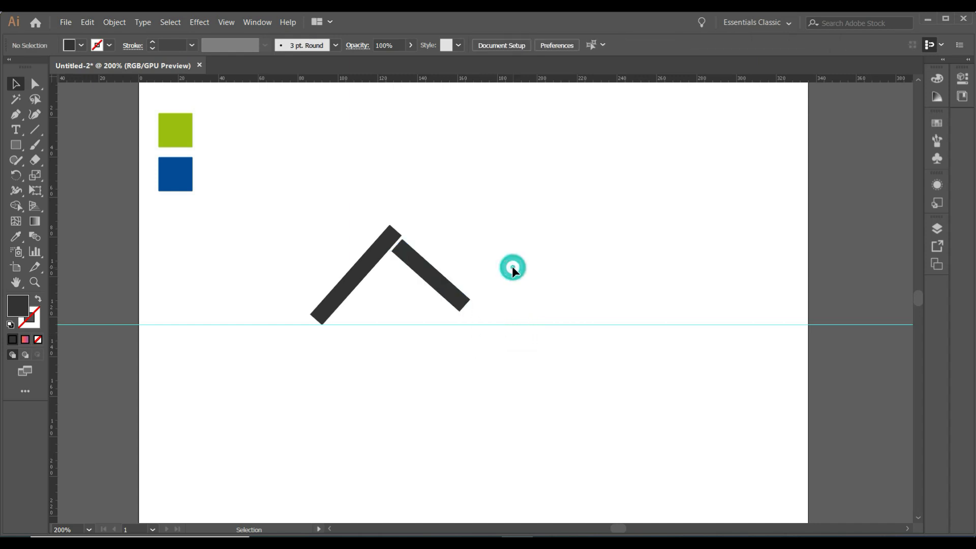
Step: Copy the first bar so it rises from the second bar's lower end, and shorten it to about 39 px
left_click(358, 275)
left_click_drag(358, 276, 498, 260)
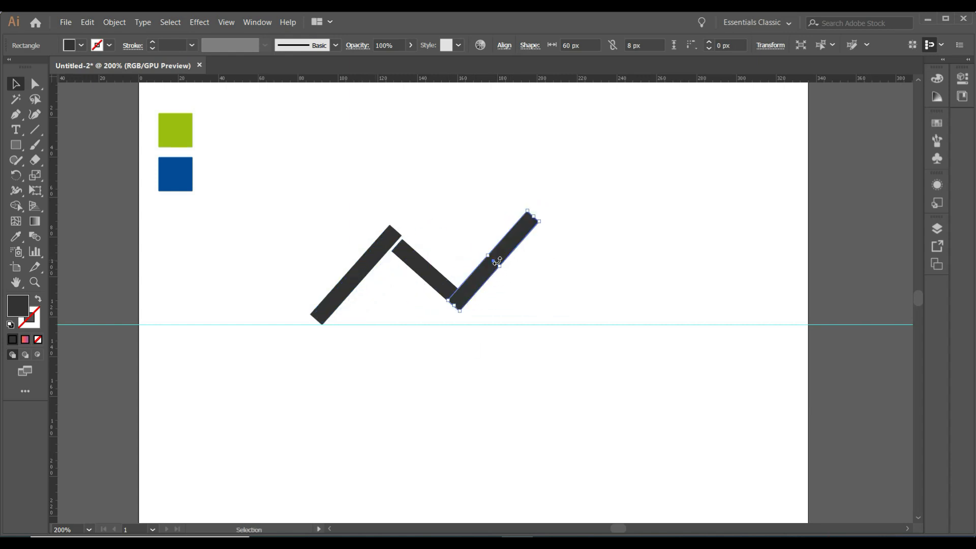
left_click_drag(531, 218, 503, 247)
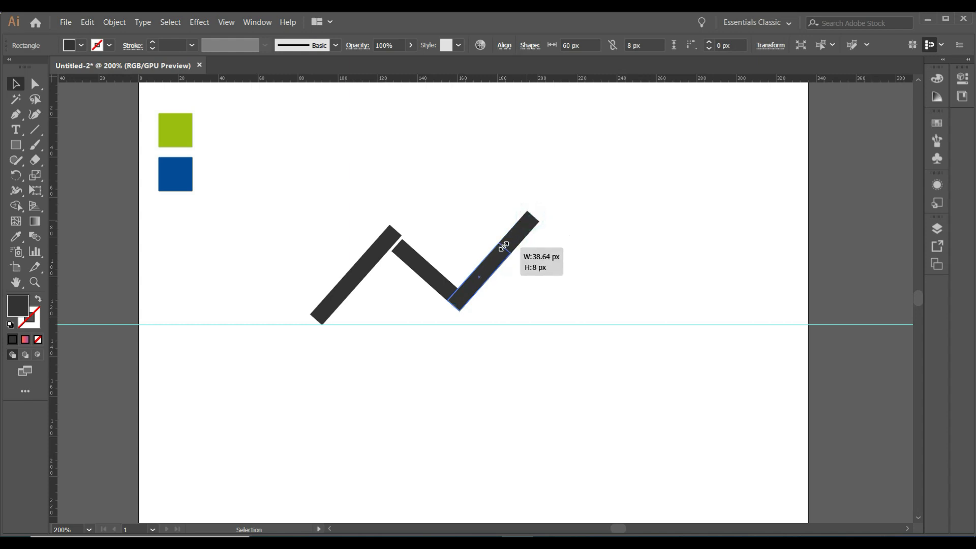
left_click_drag(502, 247, 504, 246)
left_click(547, 264)
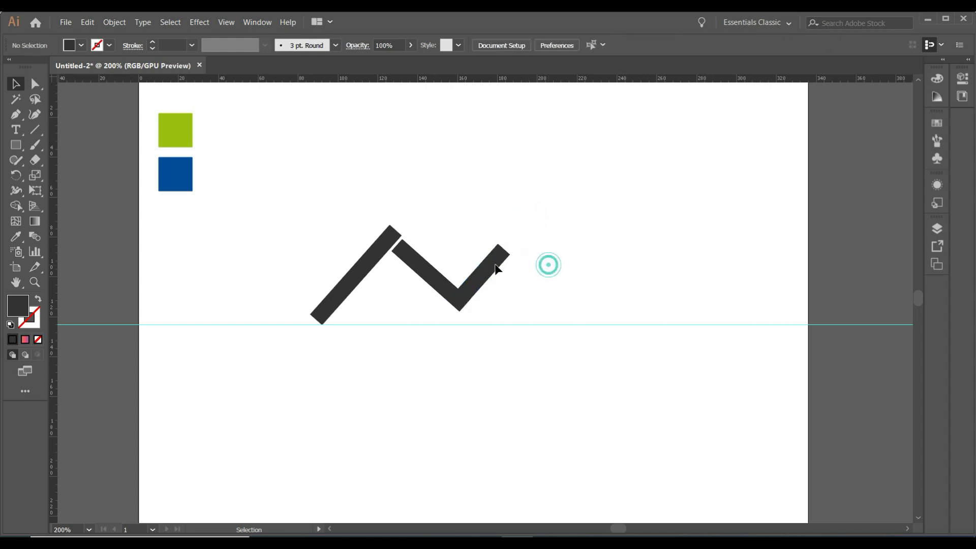
Step: Copy the downward bar to the right of the second peak and extend its lower corner so it ends flat on the guide
left_click(427, 269)
left_click_drag(427, 270, 488, 290)
key("a")
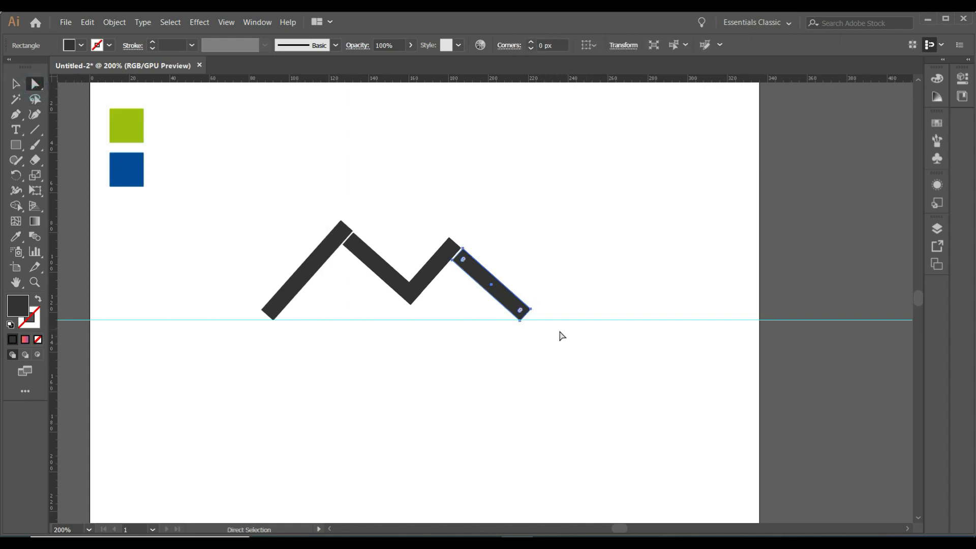
scroll(551, 335, "up", 1)
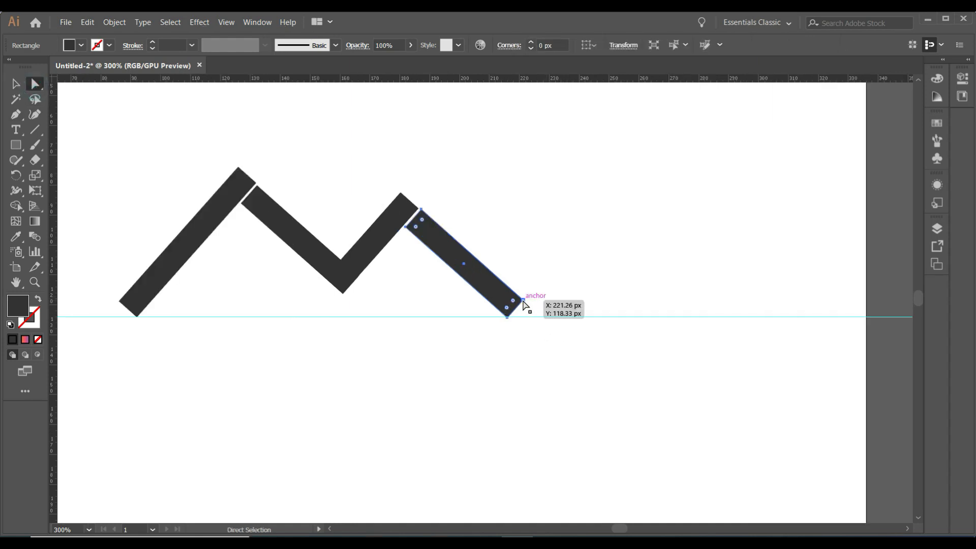
left_click_drag(523, 304, 540, 319)
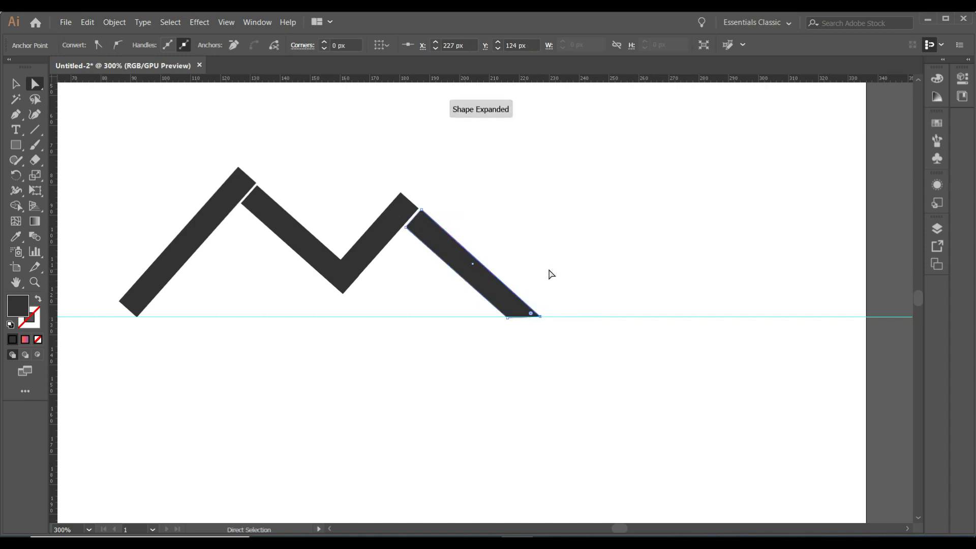
left_click(13, 86)
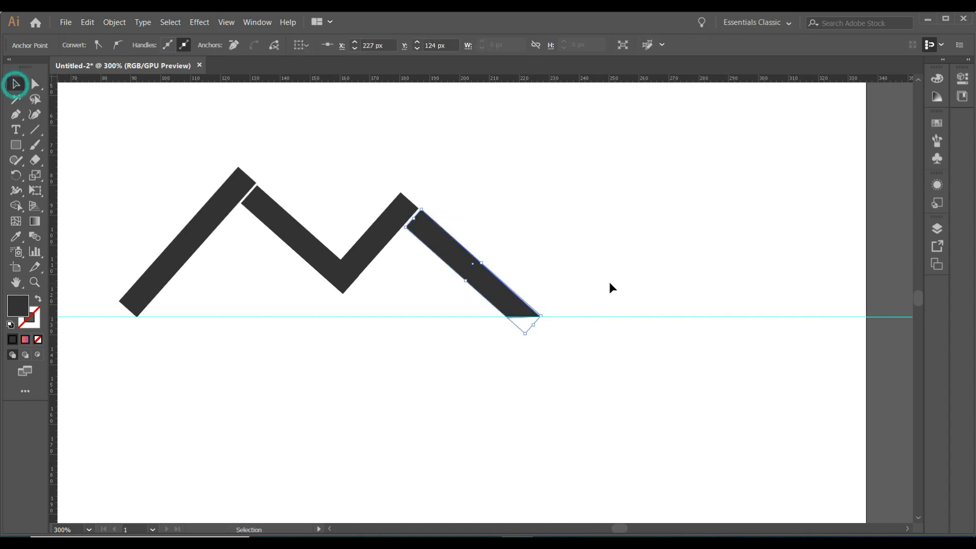
left_click(609, 282)
key("ctrl+minus")
scroll(609, 281, "up", 2)
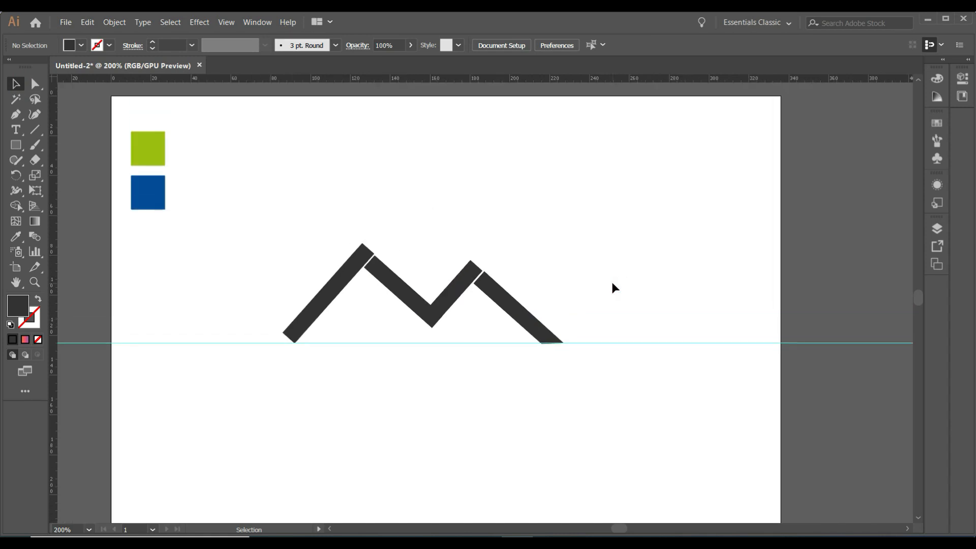
Step: Extend the outer lower corner of the leftmost bar so that its end lies flat on the guide
left_click(290, 337)
key("a")
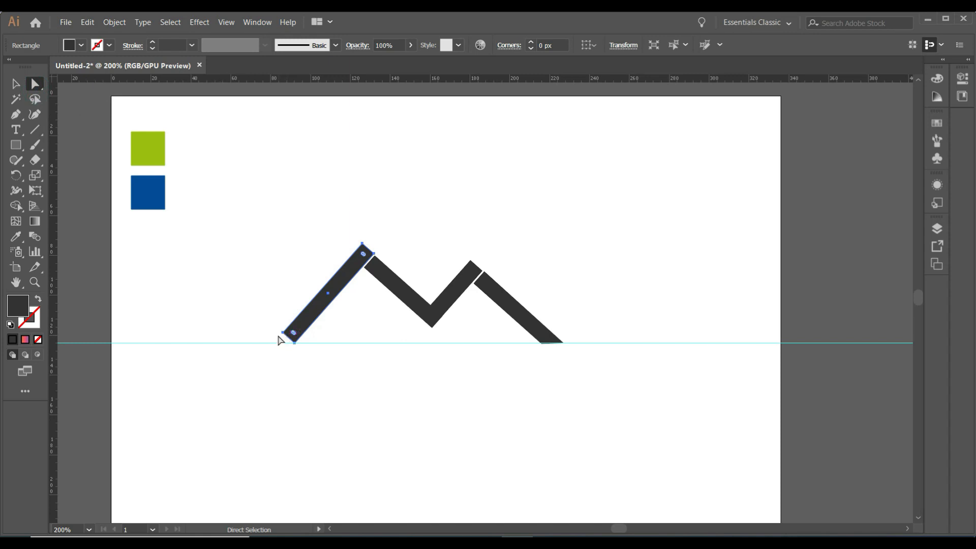
left_click_drag(279, 340, 273, 343)
left_click(16, 85)
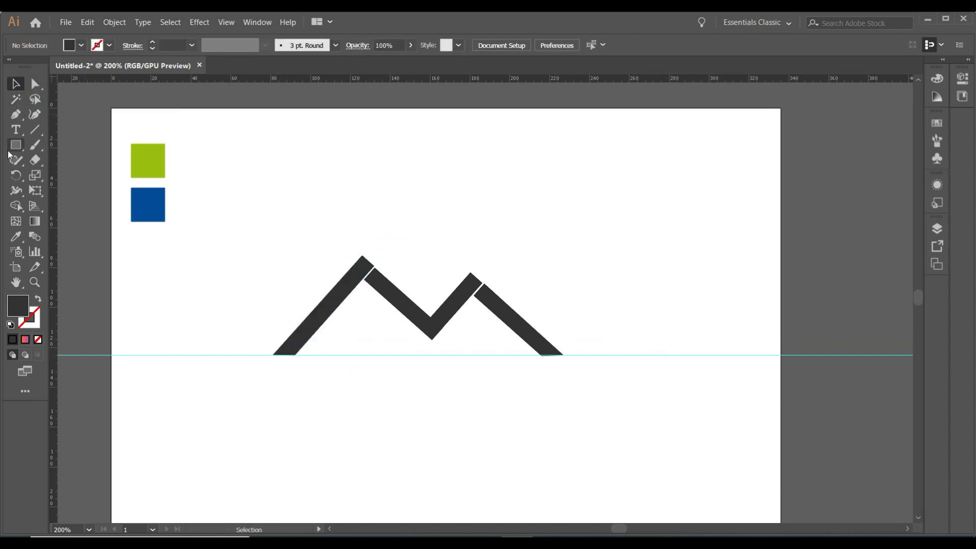
Step: Add another 8 px wide bar parallel to the rising bars and place it above the valley as the tallest roof's left slope
left_click(15, 145)
left_click(471, 222)
left_click(458, 303)
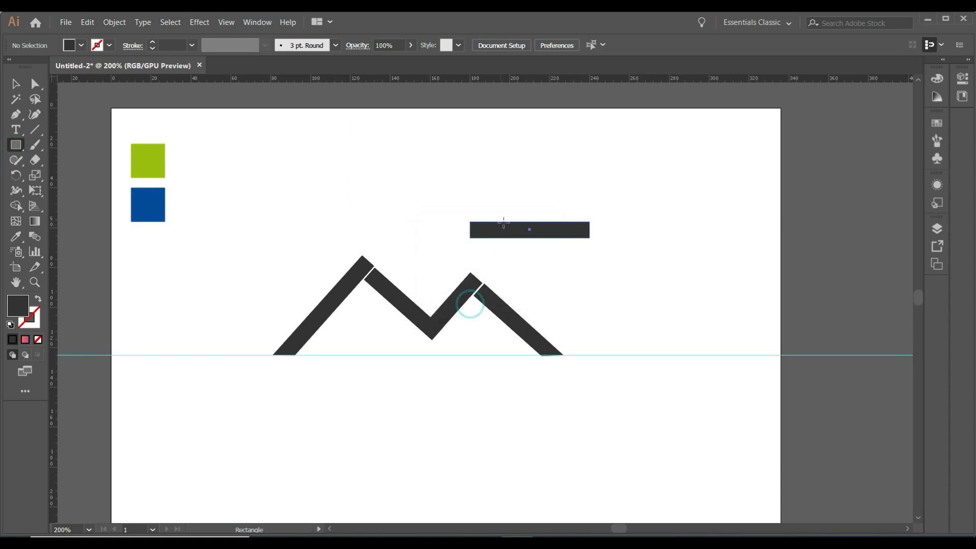
left_click_drag(590, 241, 518, 252)
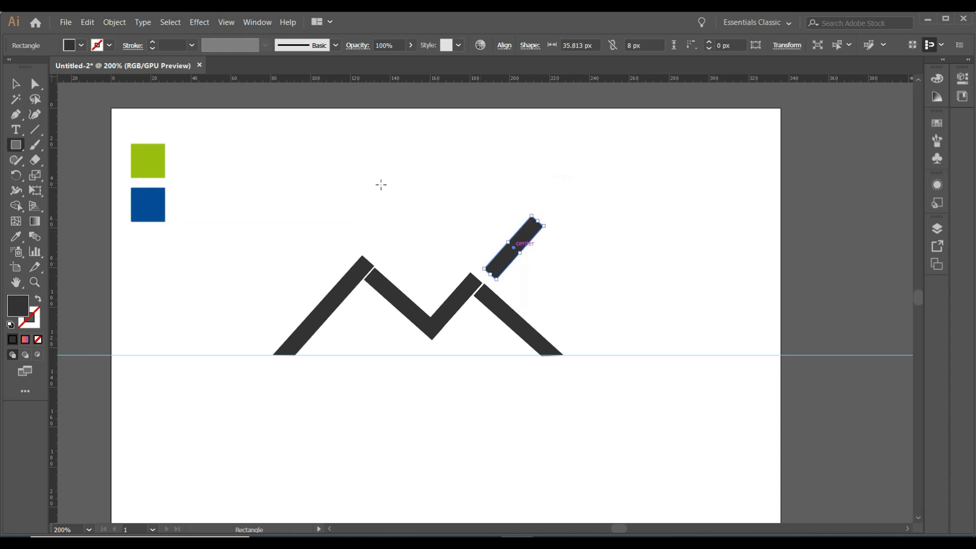
left_click(15, 84)
left_click(530, 264)
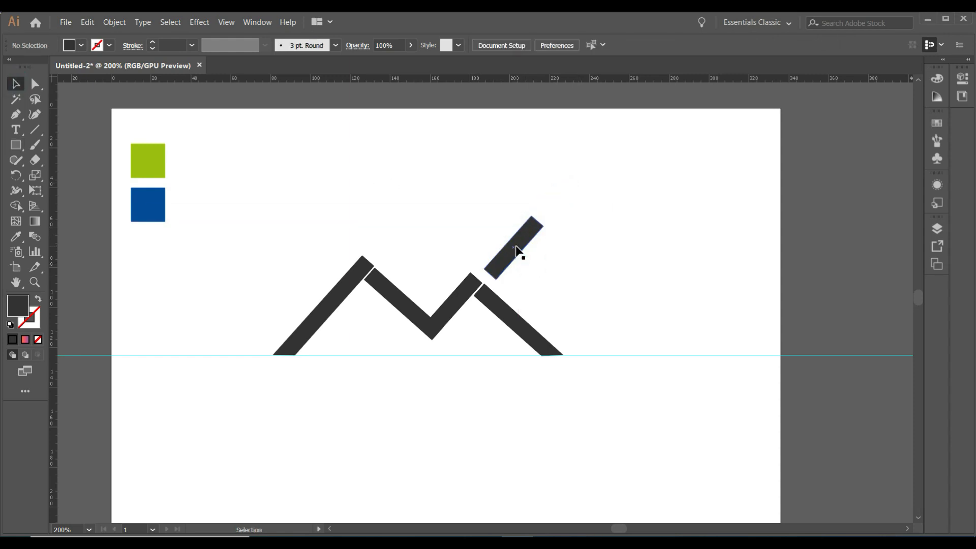
left_click_drag(516, 246, 417, 253)
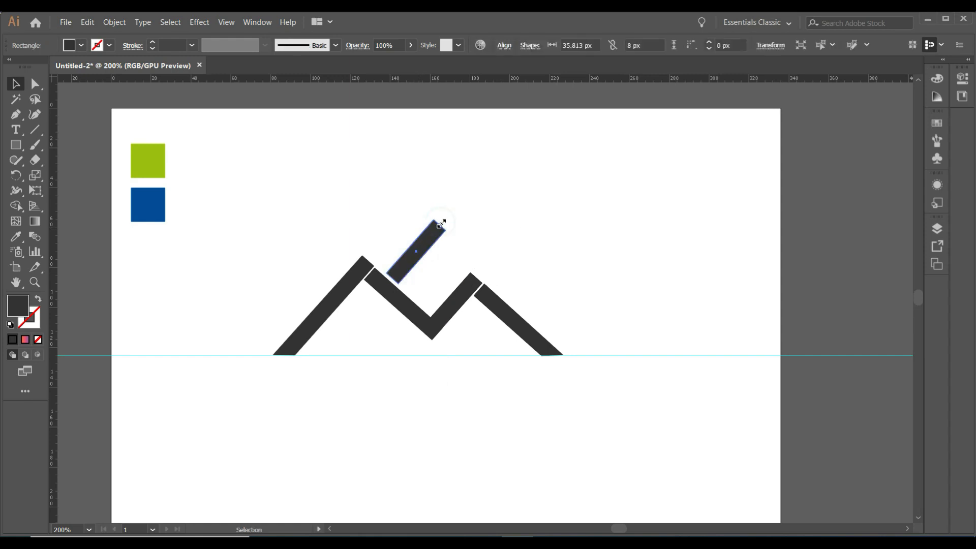
left_click_drag(443, 223, 456, 208)
Step: Copy the rightmost downward bar beside the tallest peak and lengthen it as that roof's right slope
left_click_drag(516, 324, 504, 258)
left_click_drag(538, 293, 591, 351)
left_click(583, 375)
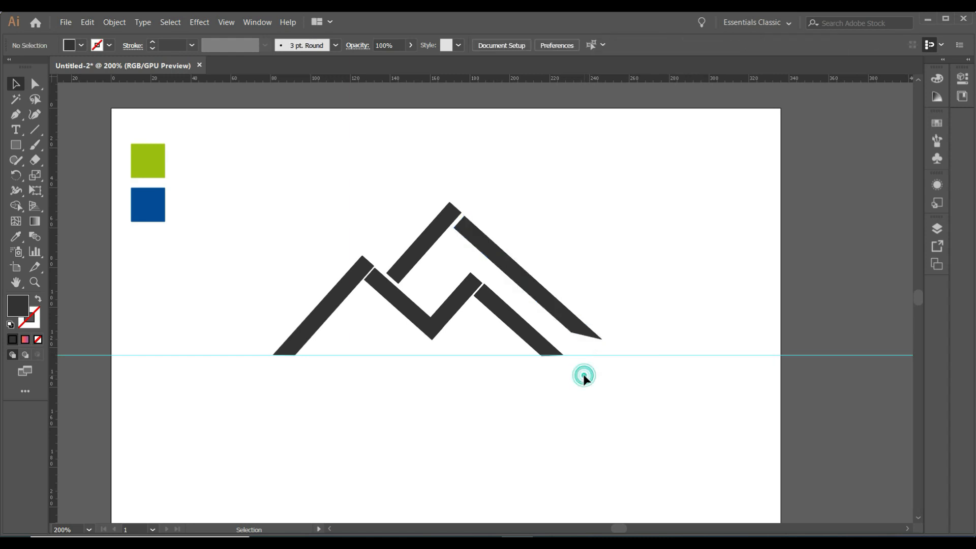
Step: Move the inner lower anchor of the tallest roof's right slope so the bar's end is cut flat
left_click(584, 338)
left_click(35, 86)
left_click_drag(574, 333, 579, 337)
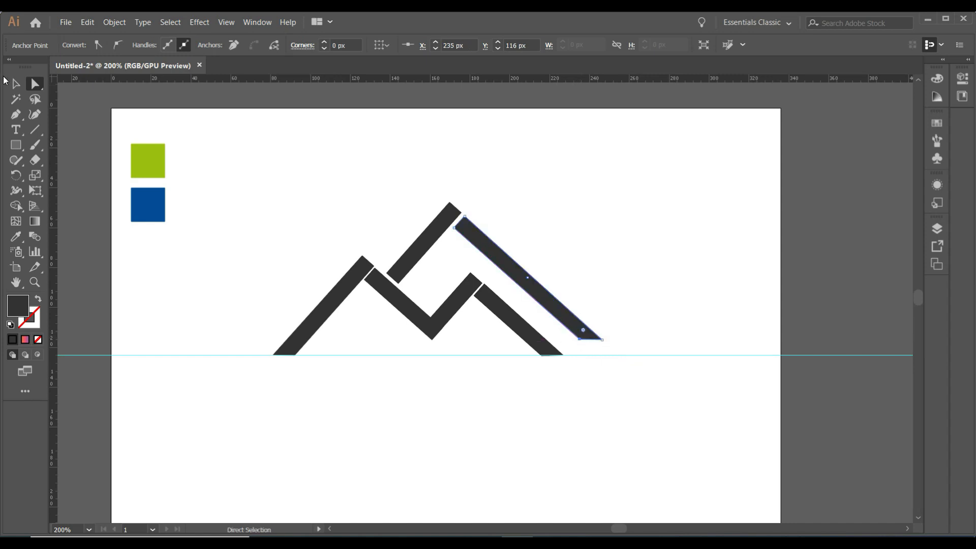
left_click(15, 84)
left_click(571, 275)
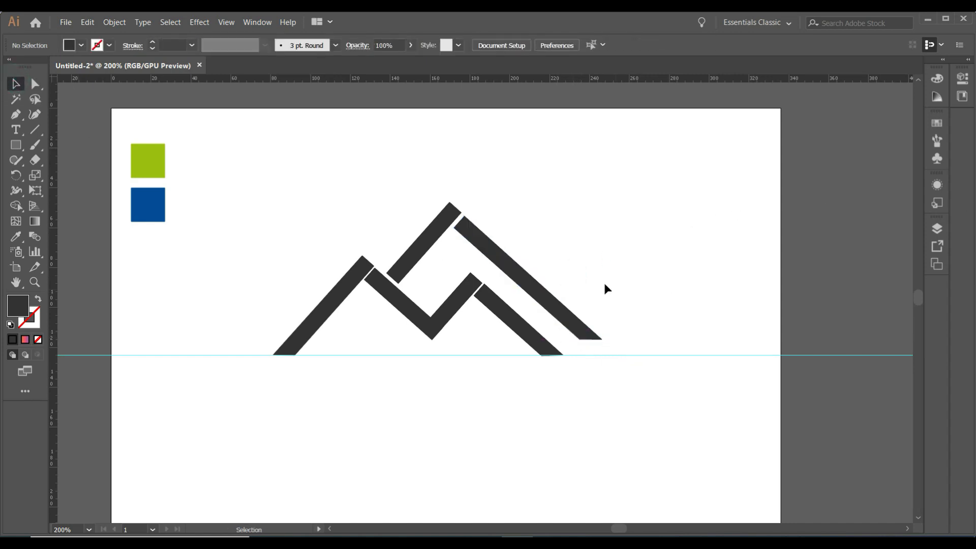
Step: Draw a 3 × 3 px dark square in the empty area left of the roofs
left_click_drag(19, 146, 96, 146)
left_click_drag(252, 208, 259, 214)
key("v")
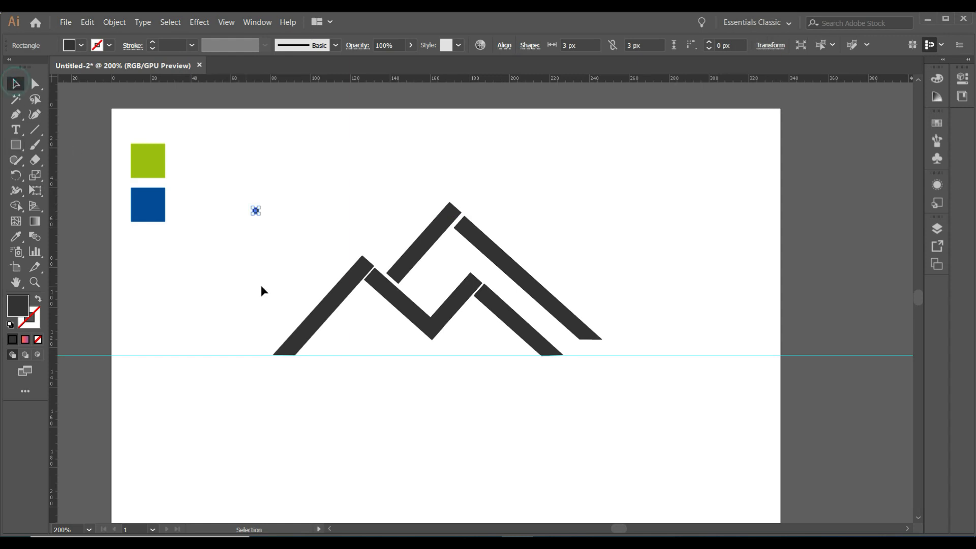
left_click(262, 256)
scroll(258, 231, "up", 1)
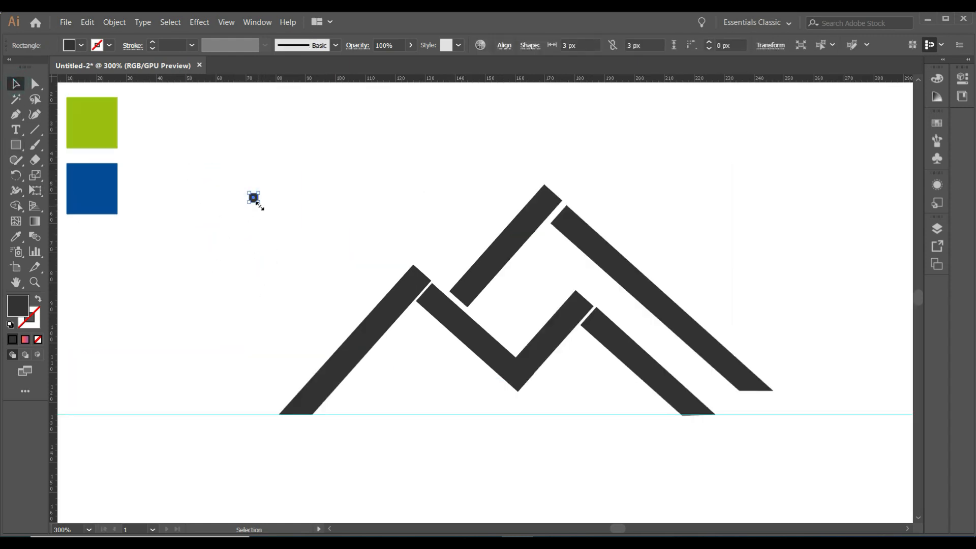
Step: Duplicate the small square into a two-by-two window grid, then align the pieces horizontally by their centres and group them
left_click_drag(252, 197, 264, 227, "alt")
scroll(275, 214, "up", 1)
right_click(270, 219)
left_click(295, 288)
left_click(548, 44)
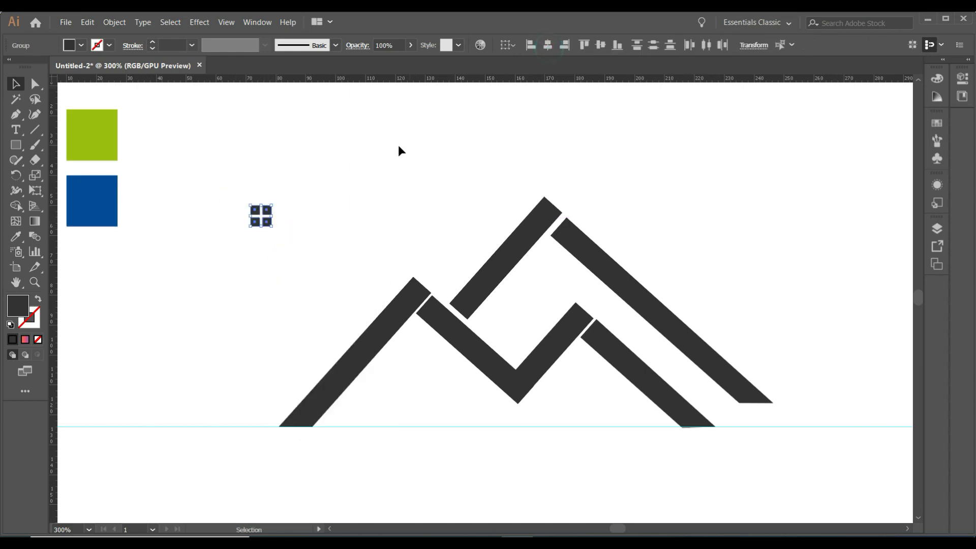
right_click(285, 165)
left_click(324, 231)
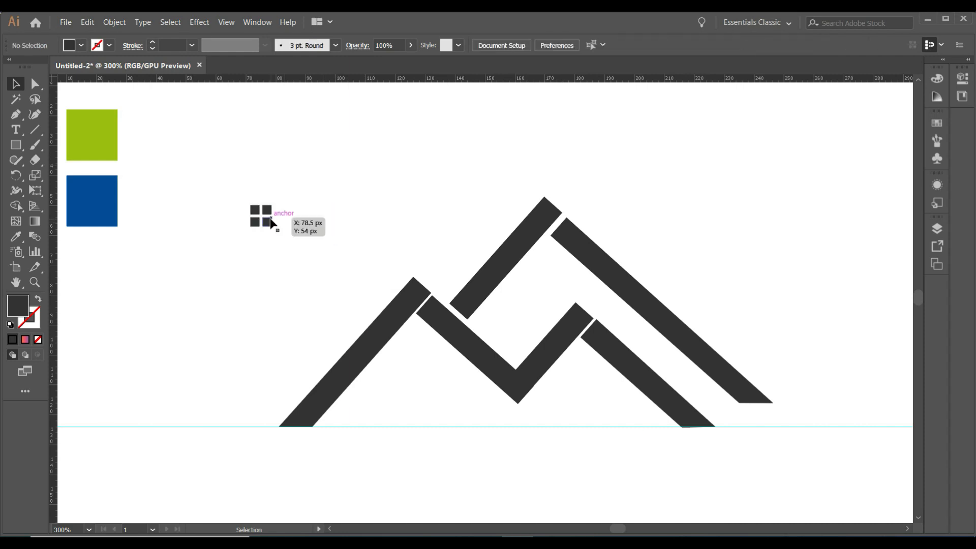
Step: Place the window grid beneath the tallest roof peak and enlarge it to 9 × 9 px
left_click_drag(268, 216, 564, 290)
scroll(633, 219, "down", 1)
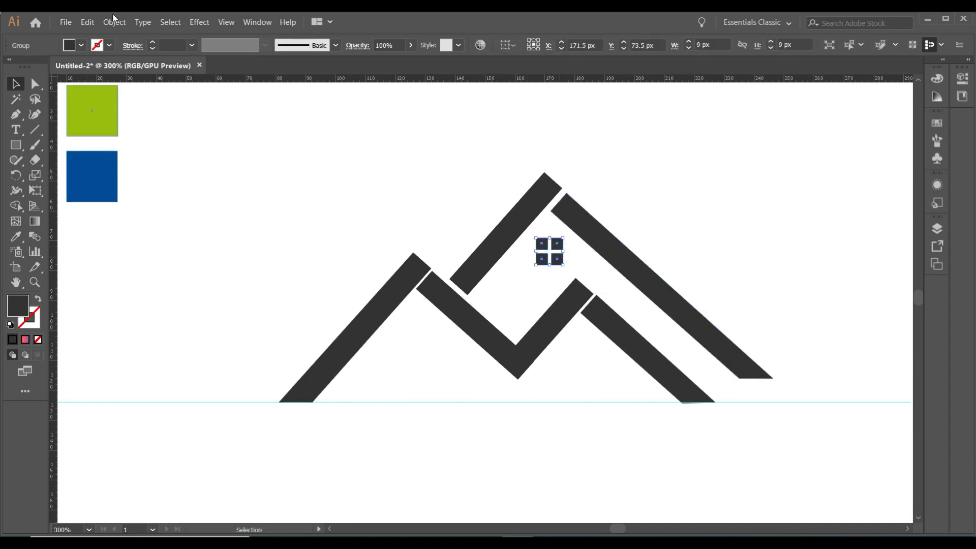
Step: Copy the window beneath the left peak at 12 × 12 px and beneath the right peak at 9 × 9 px
left_click(88, 22)
left_click(88, 22)
left_click(89, 22)
left_click(114, 36)
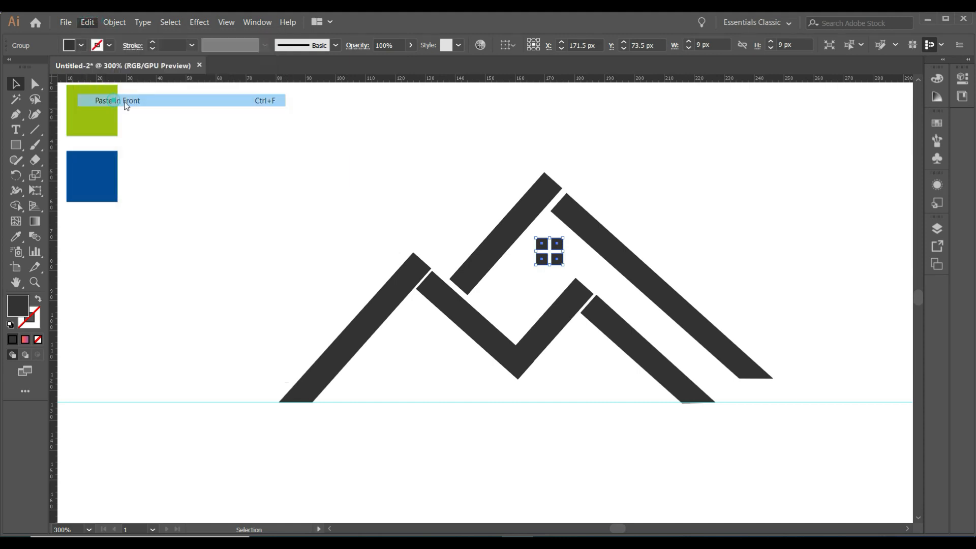
left_click_drag(556, 248, 416, 340)
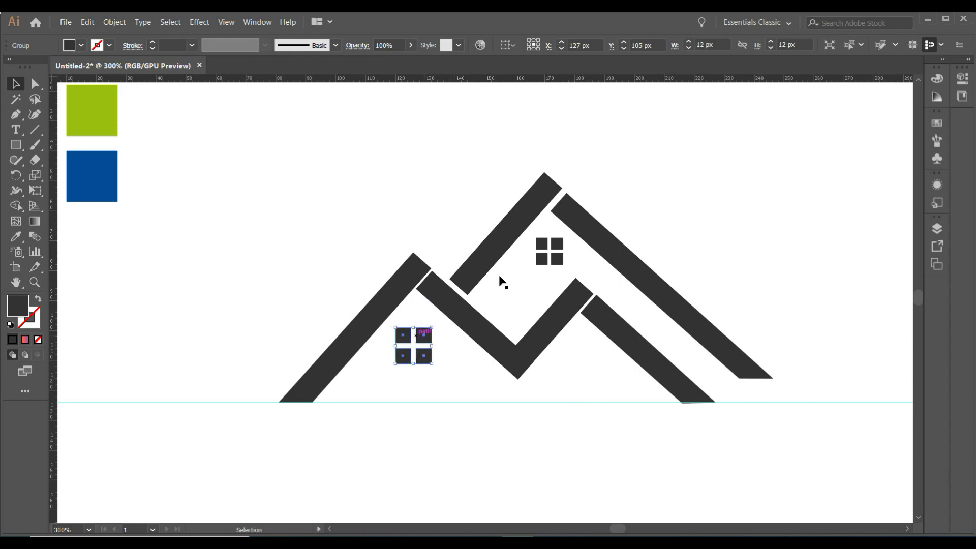
left_click_drag(556, 259, 584, 360)
key("ctrl+minus")
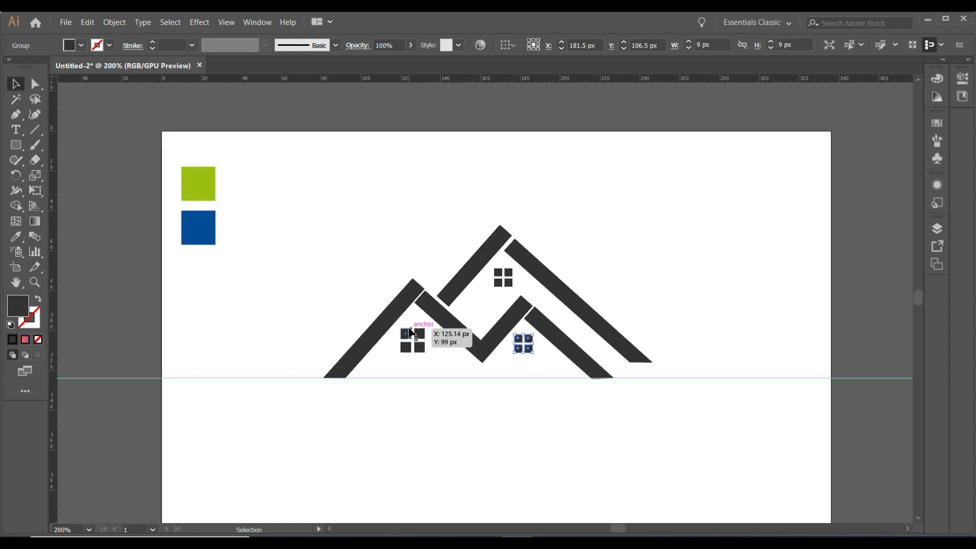
Step: Draw a 170 × 6 px base bar beneath the roofs and taper its right end by moving the lower corner upward
left_click_drag(15, 145, 69, 145)
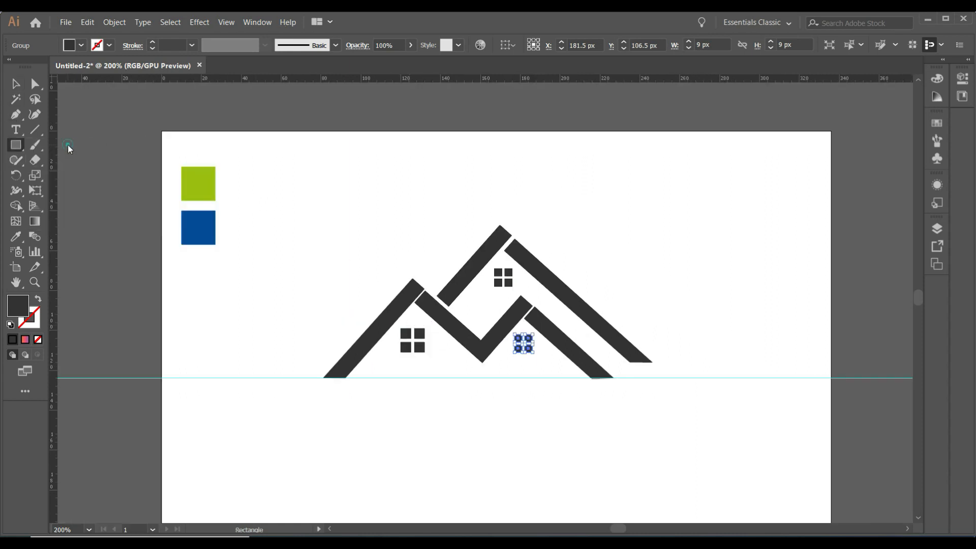
left_click_drag(324, 384, 661, 397)
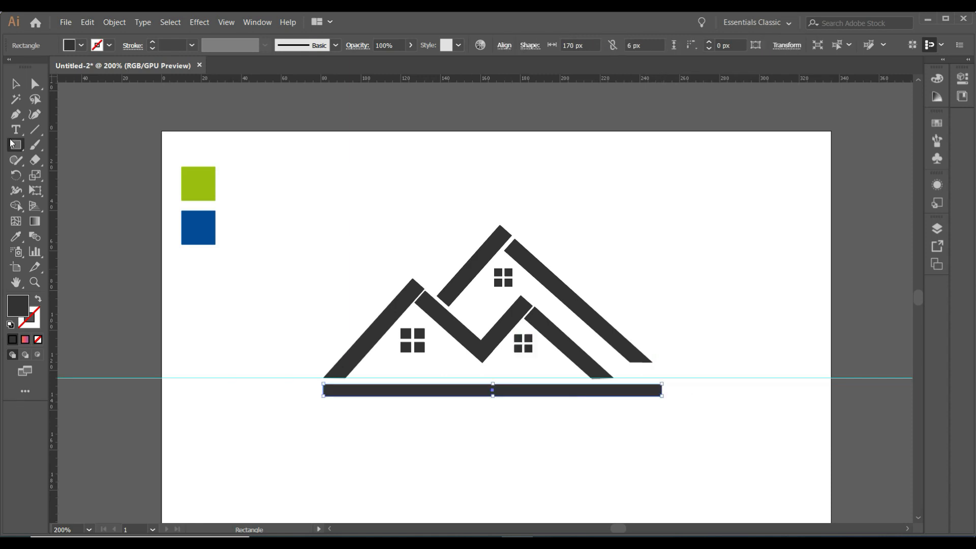
left_click(35, 84)
left_click_drag(661, 398, 639, 392)
key("v")
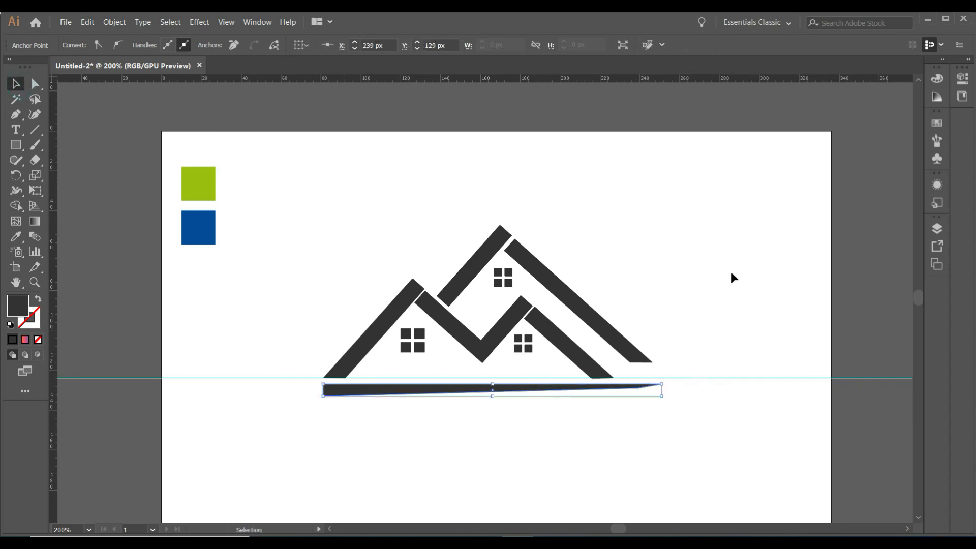
left_click(796, 417)
left_click(784, 401)
scroll(603, 305, "down", 3)
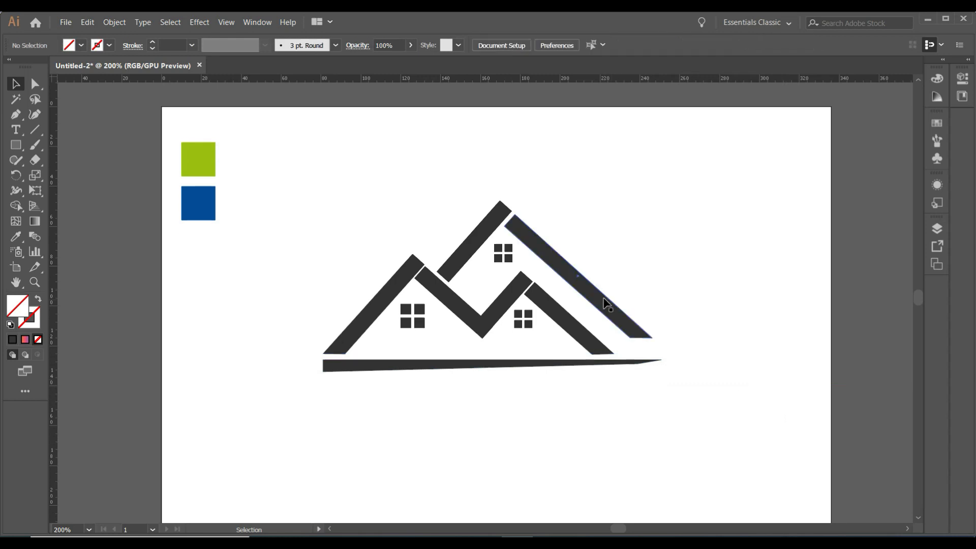
Step: Draw a 121 px outlined circle beside the house, duplicate it in place and shift the copy slightly downward
left_click(15, 145)
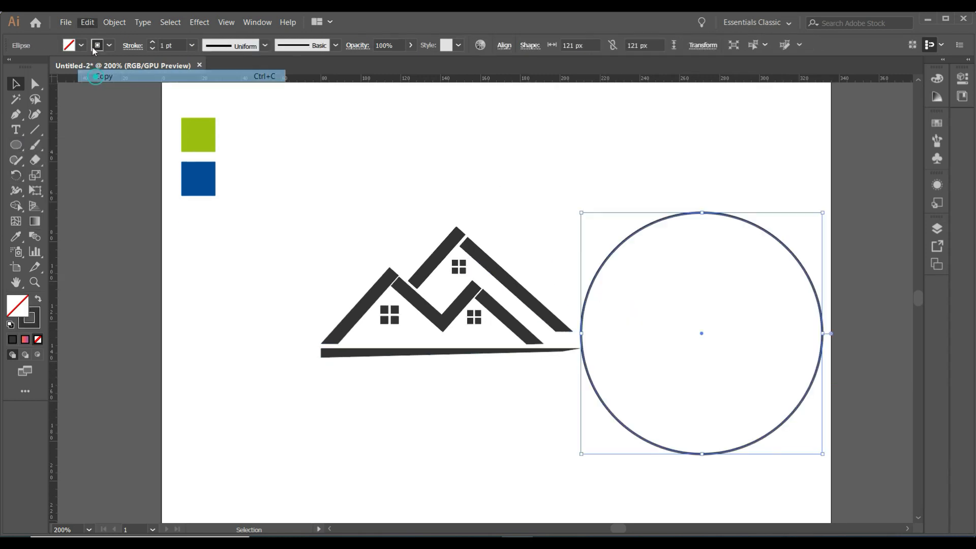
left_click(88, 21)
left_click(103, 101)
left_click_drag(807, 399, 804, 417)
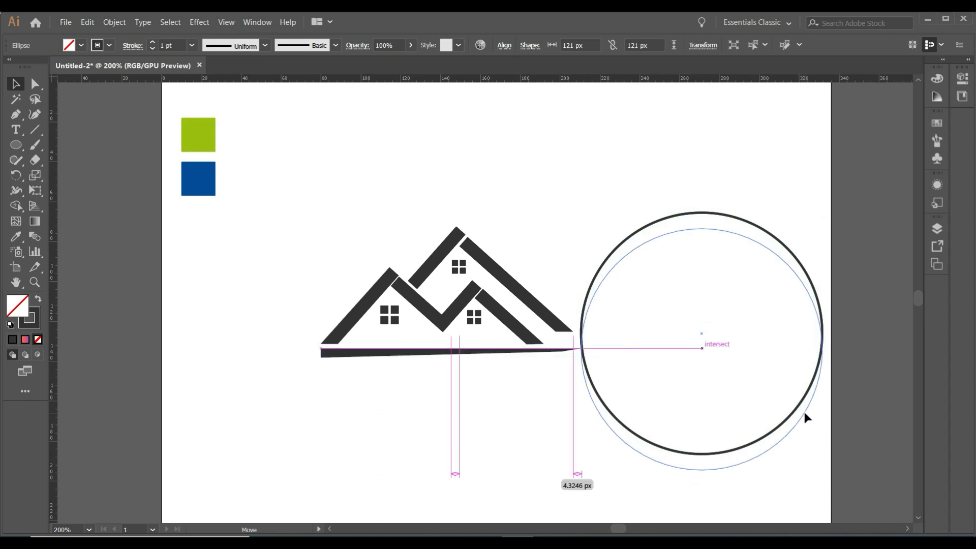
left_click_drag(805, 417, 805, 418)
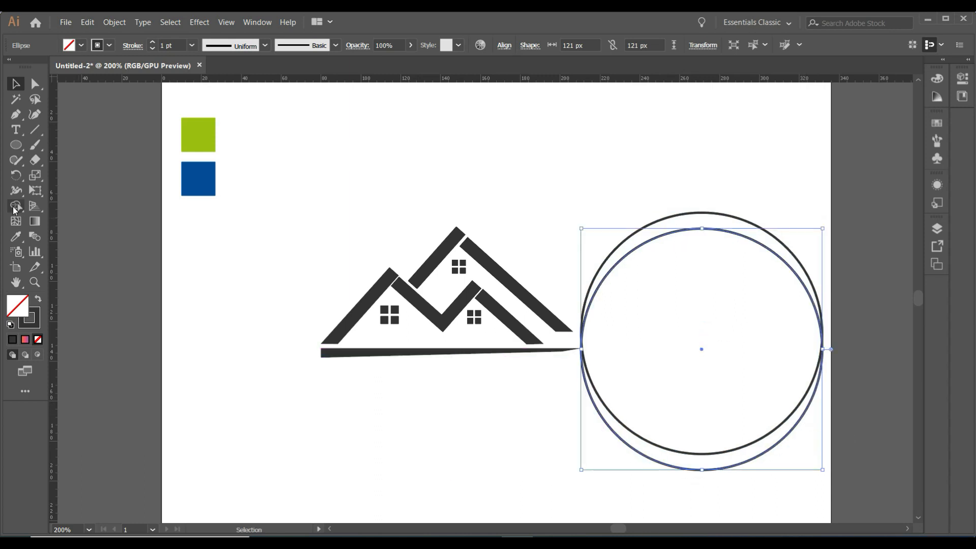
Step: Draw a small circle across the upper-left section of the two large circles and select all three
left_click(16, 145)
left_click(56, 181)
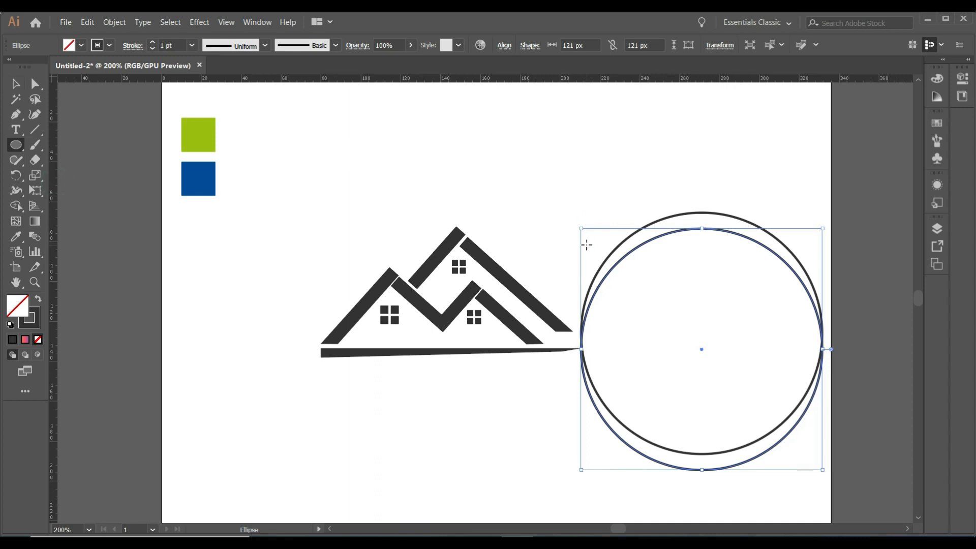
left_click_drag(591, 247, 798, 455)
key("v")
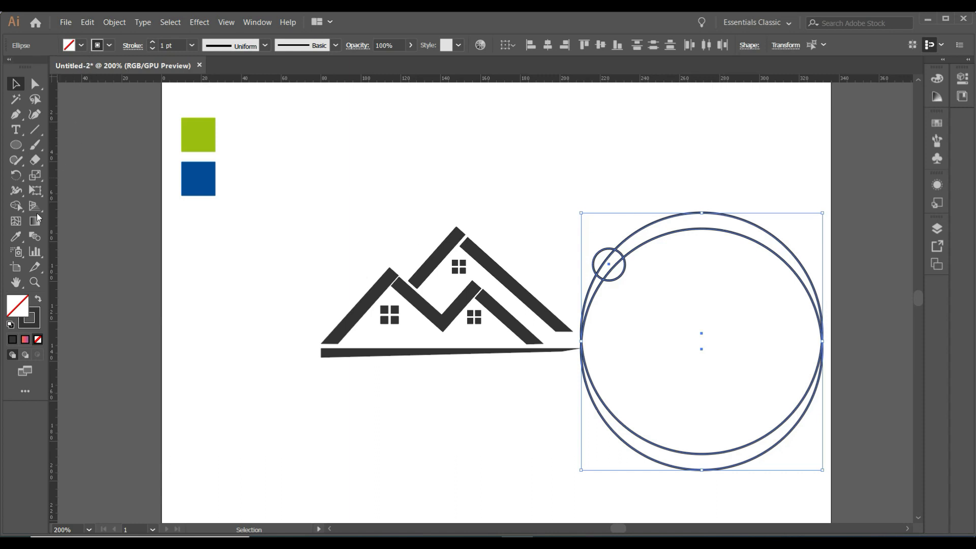
Step: Remove the circles' stroke and cut away regions with Shape Builder, keeping only the tapered upper-right crescent
left_click(102, 43)
left_click(9, 66)
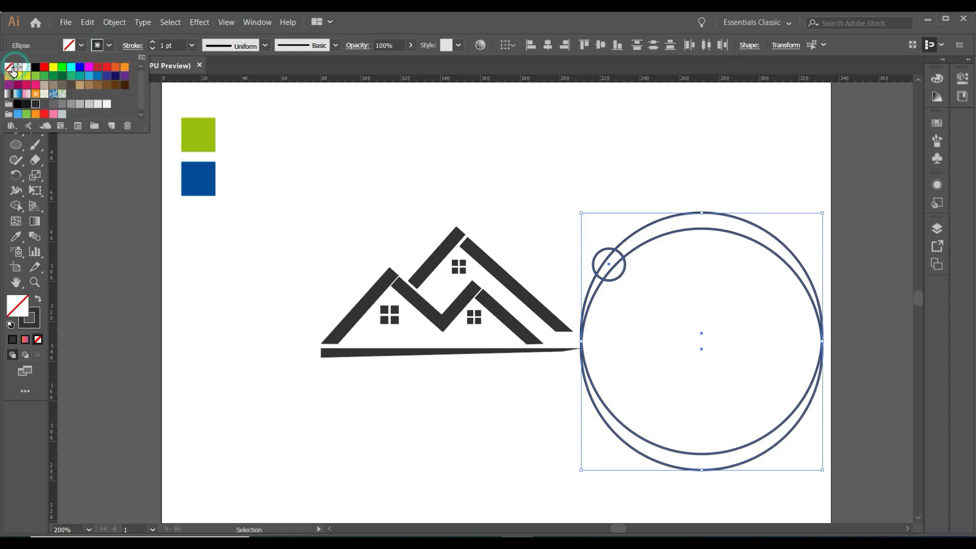
left_click_drag(12, 210, 113, 208)
mouse_move(590, 252)
left_mouse_down()
mouse_move(616, 287)
mouse_move(607, 340)
left_mouse_up()
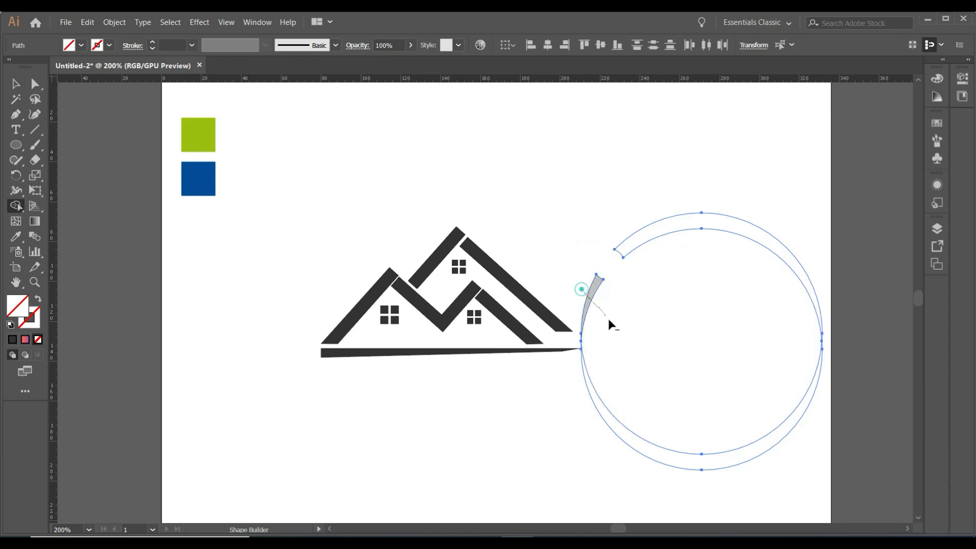
left_click_drag(826, 440, 689, 365)
Step: Fill the crescent with the green of the sample square
left_click(16, 236)
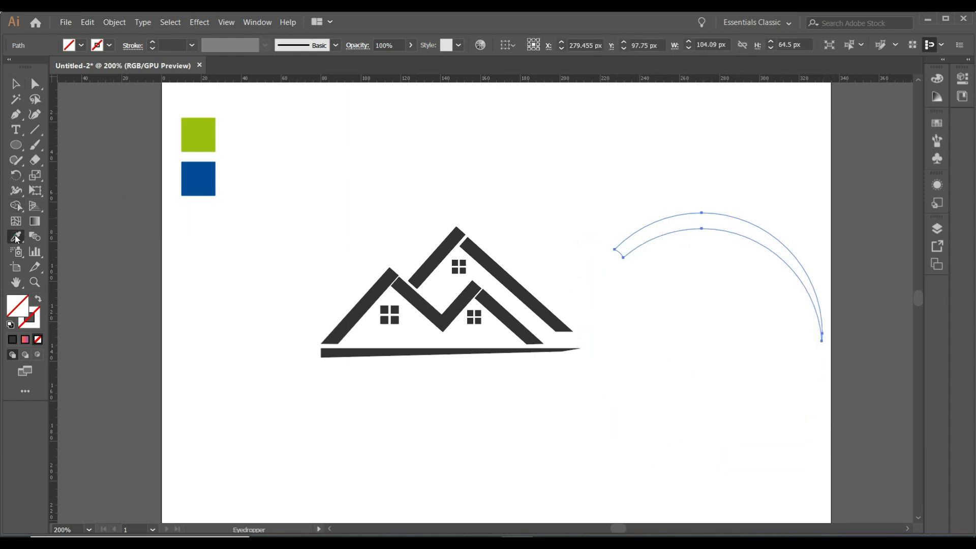
left_click(204, 137)
left_click(16, 85)
left_click(366, 163)
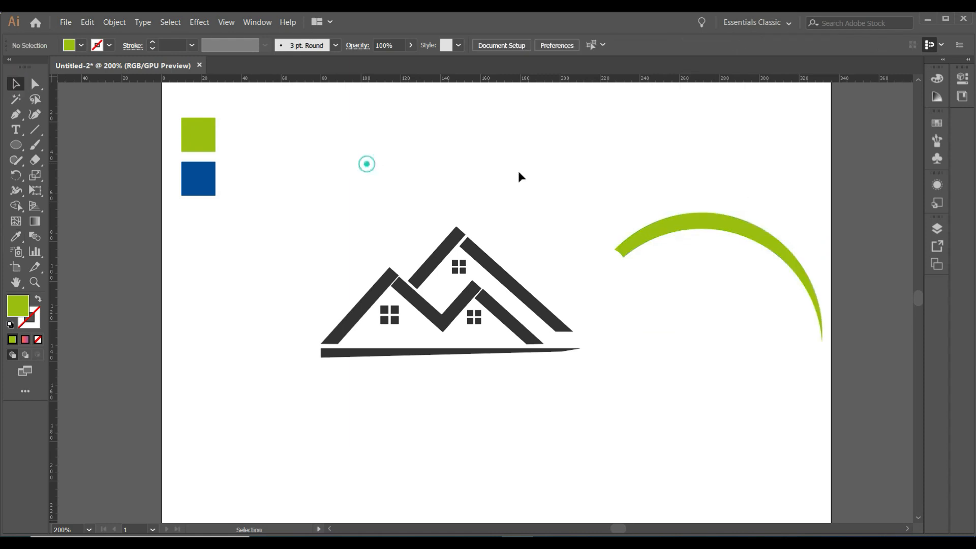
Step: Move the green arc above the roofs, rotate it slightly counterclockwise and nudge it up
left_click_drag(742, 225, 477, 200)
left_click_drag(562, 325, 574, 300)
left_click(606, 292)
left_click(467, 212)
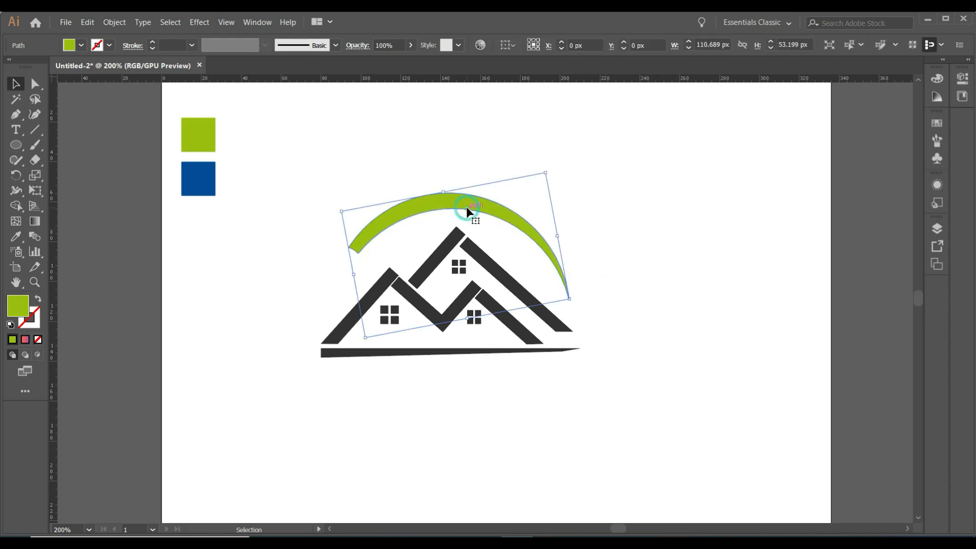
key("Up")
key("Up")
Step: Create a mirrored copy of the green arc, reflected left to right
right_click(467, 208)
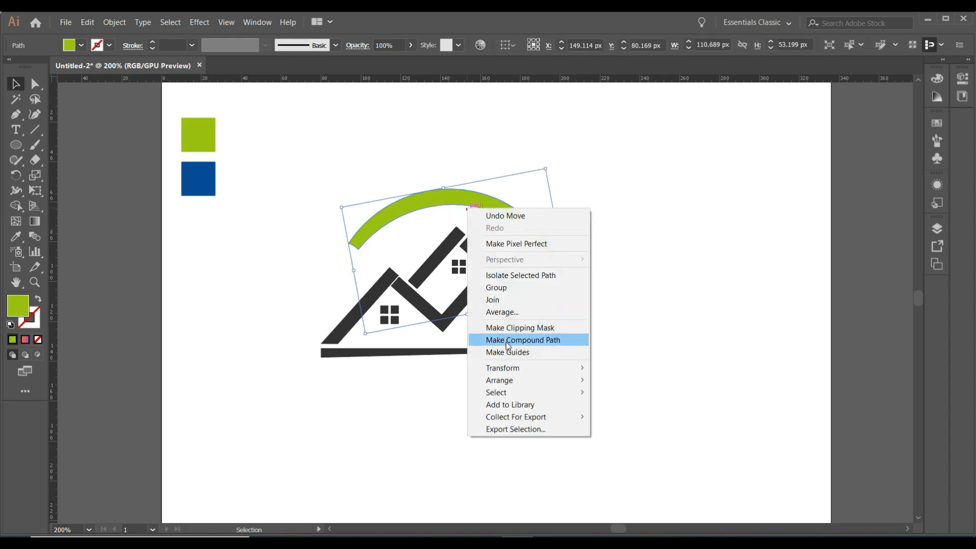
mouse_move(516, 371)
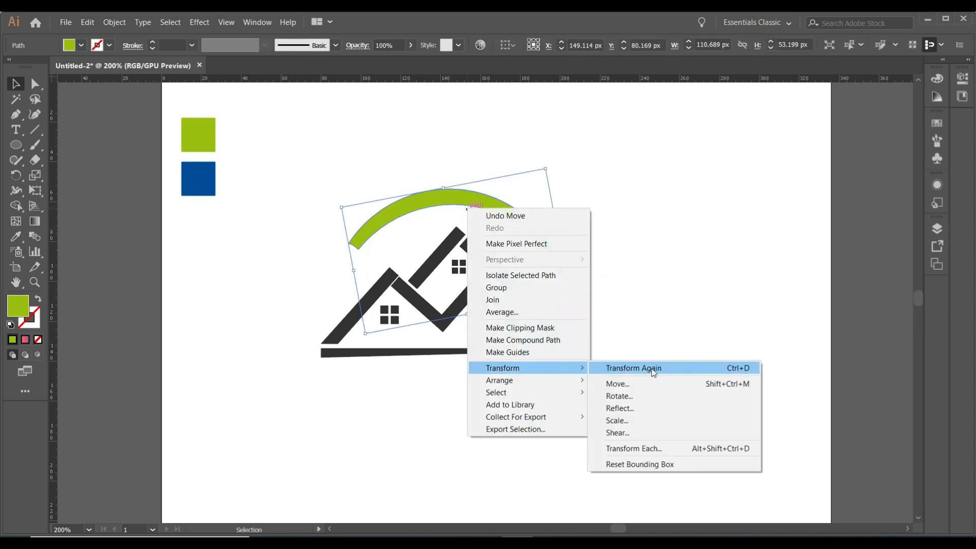
left_click(638, 409)
left_click(755, 367)
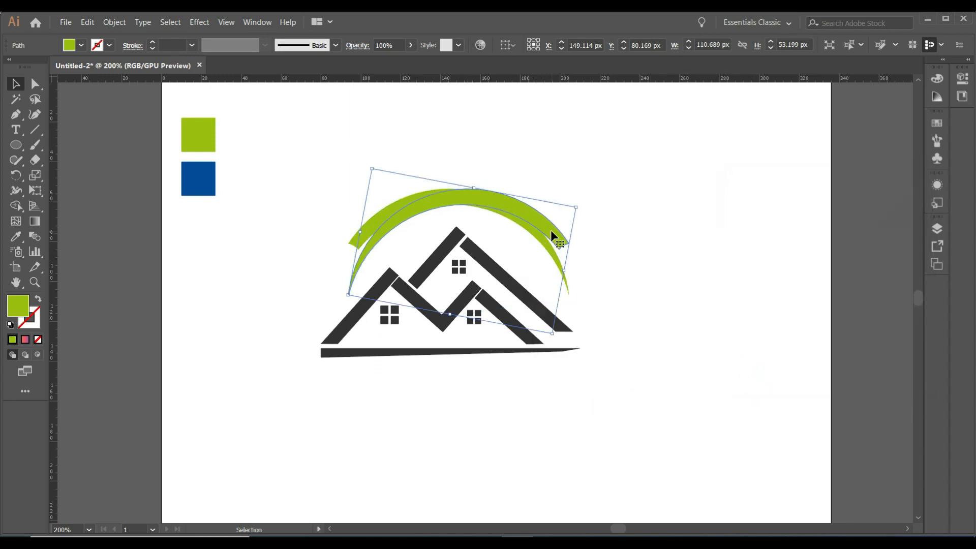
Step: Rotate the mirrored arc clockwise, nest it beneath the first arc and adjust both arcs' angles over the roofs
left_click_drag(580, 202, 550, 276)
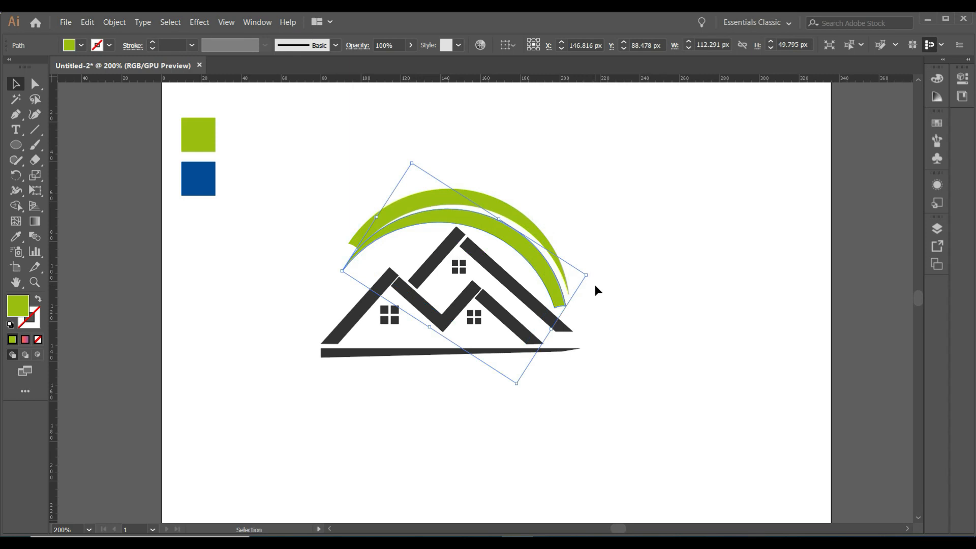
key("Right")
key("Right")
key("Down")
key("Down")
key("Down")
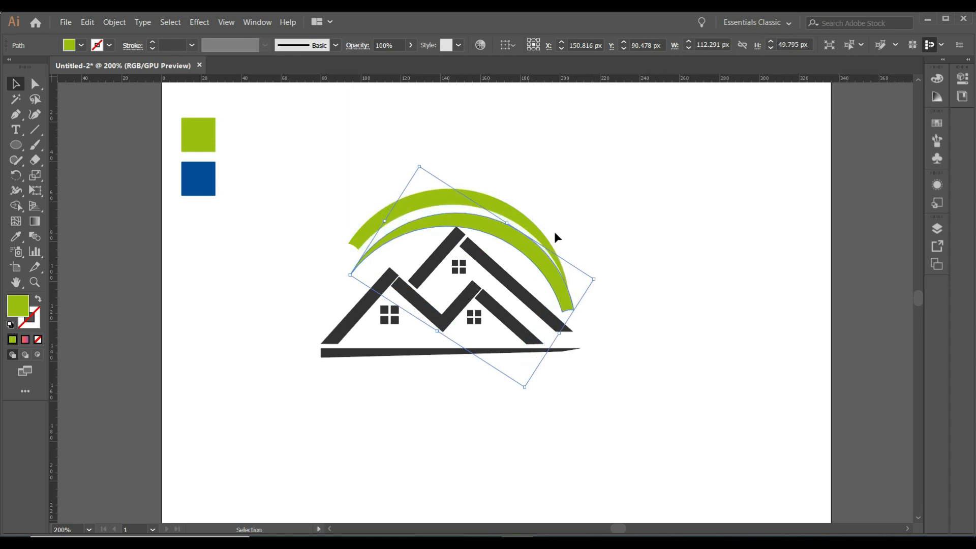
left_click_drag(588, 279, 627, 290)
left_click(692, 275)
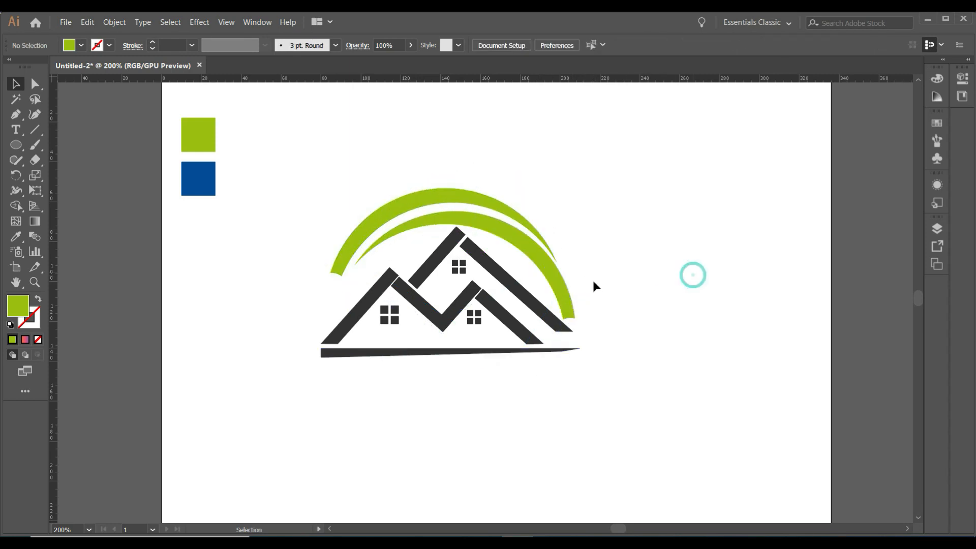
Step: Recolour the tapered base bar with the green of the sample square
left_click(453, 353)
left_click(16, 237)
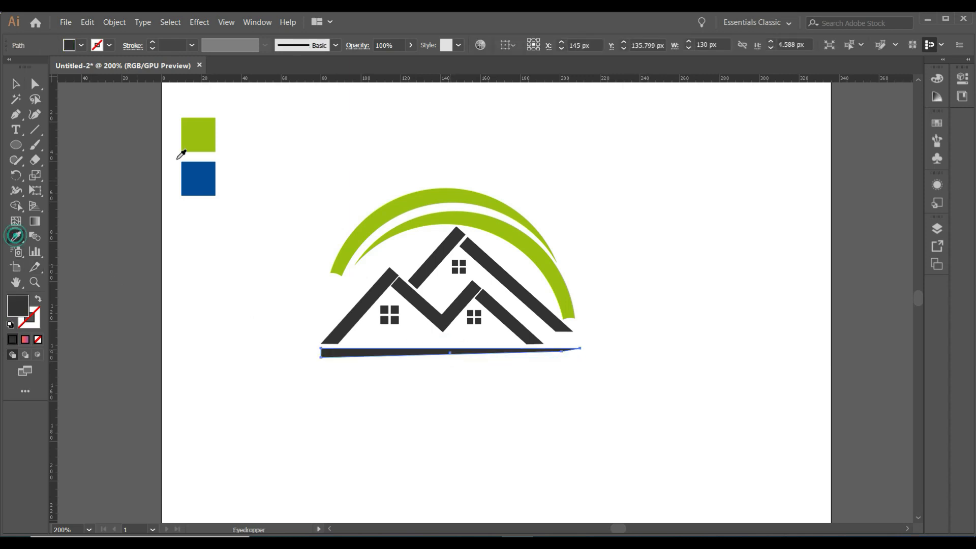
left_click(198, 134)
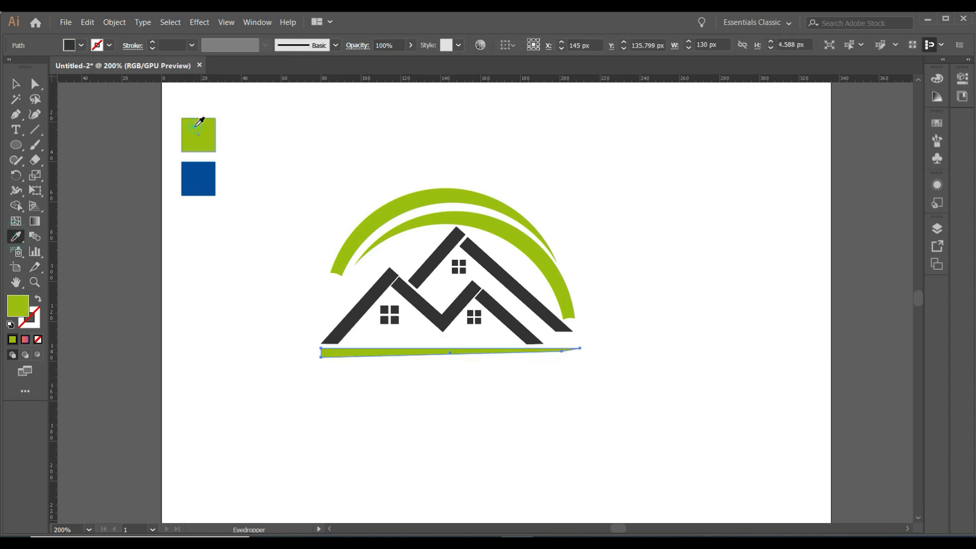
Step: Select all the roof pieces and recolour them with the blue of the sample square
left_click(375, 296)
left_click(432, 311, "shift")
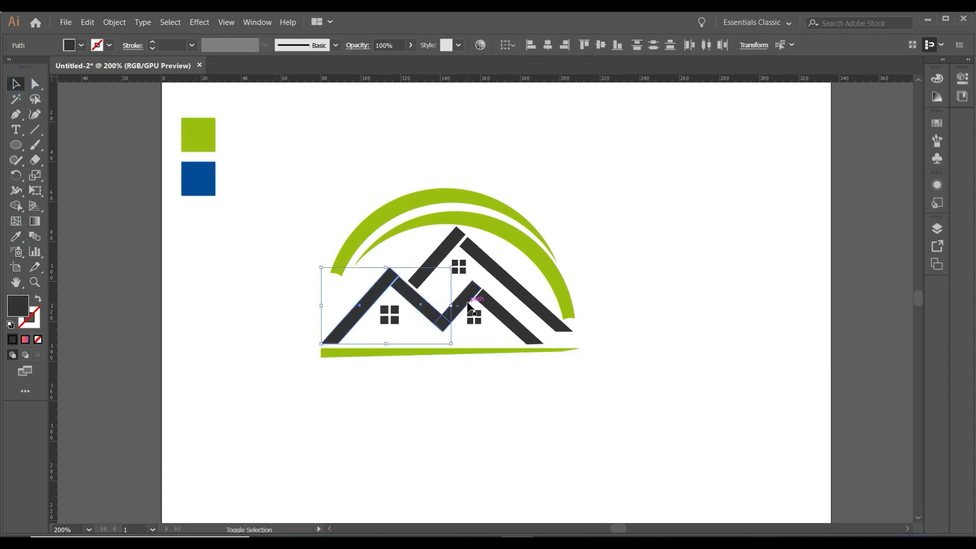
left_click(511, 320, "shift")
left_click(516, 292, "shift")
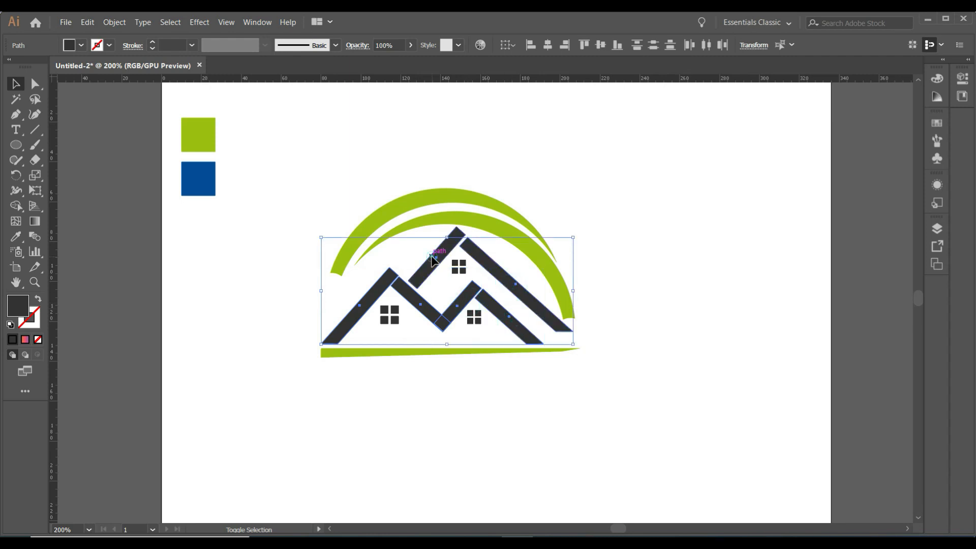
left_click(431, 260, "shift")
left_click(15, 236)
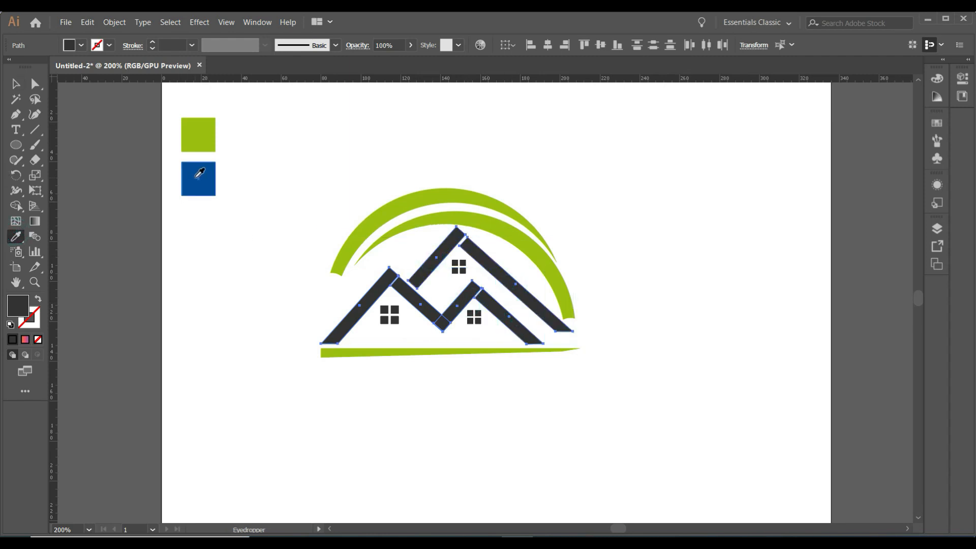
left_click(197, 177)
left_click(19, 90)
left_click(343, 404)
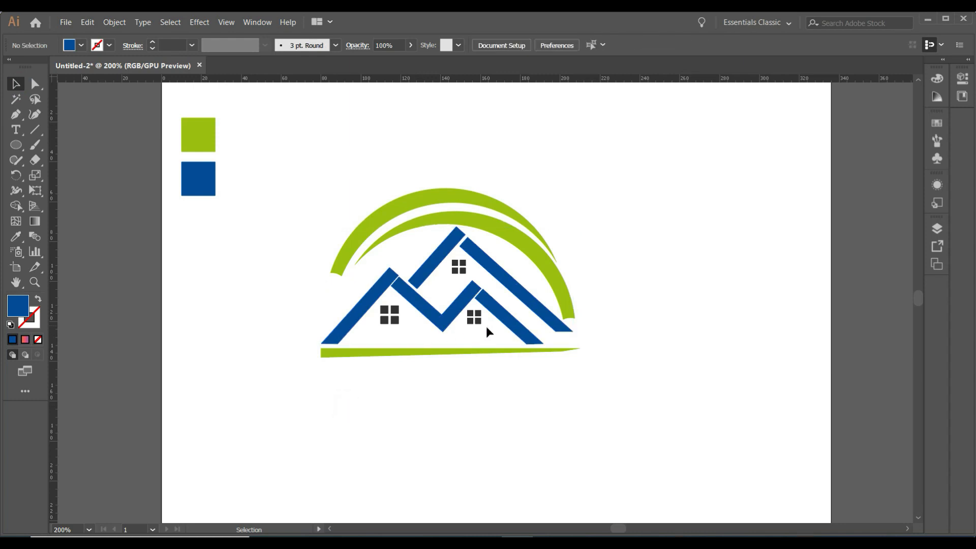
Step: Recolour the window beneath the right roof peak with the green of the arc
left_click(466, 316)
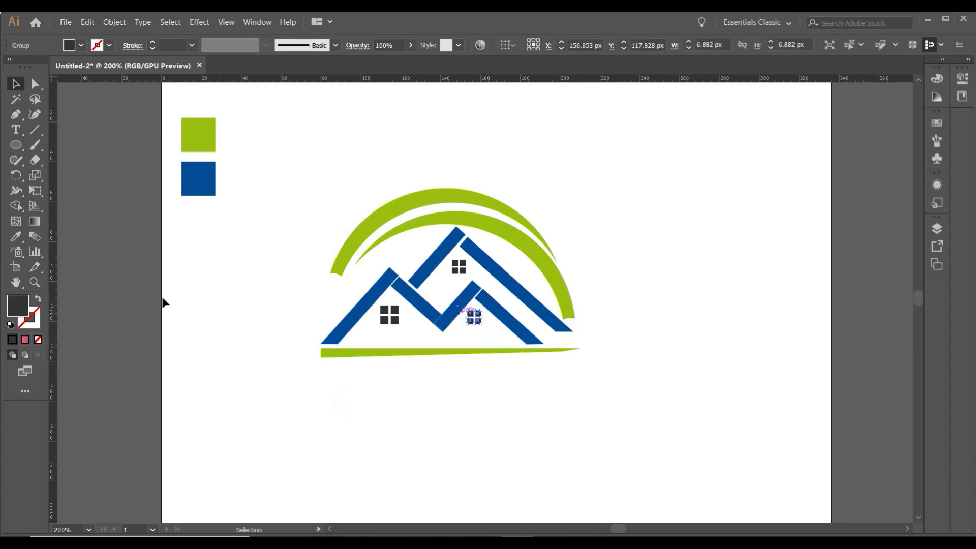
left_click(15, 237)
left_click(524, 240)
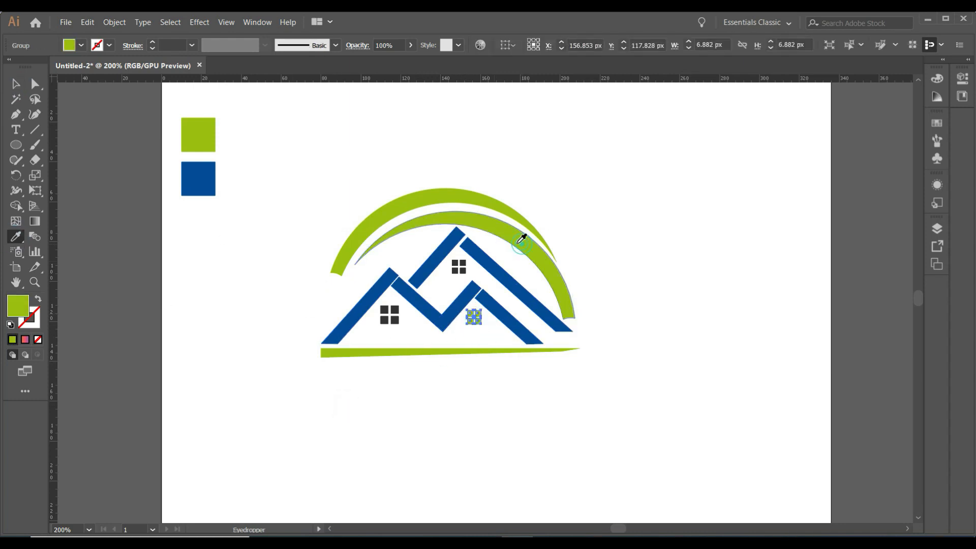
left_click(15, 84)
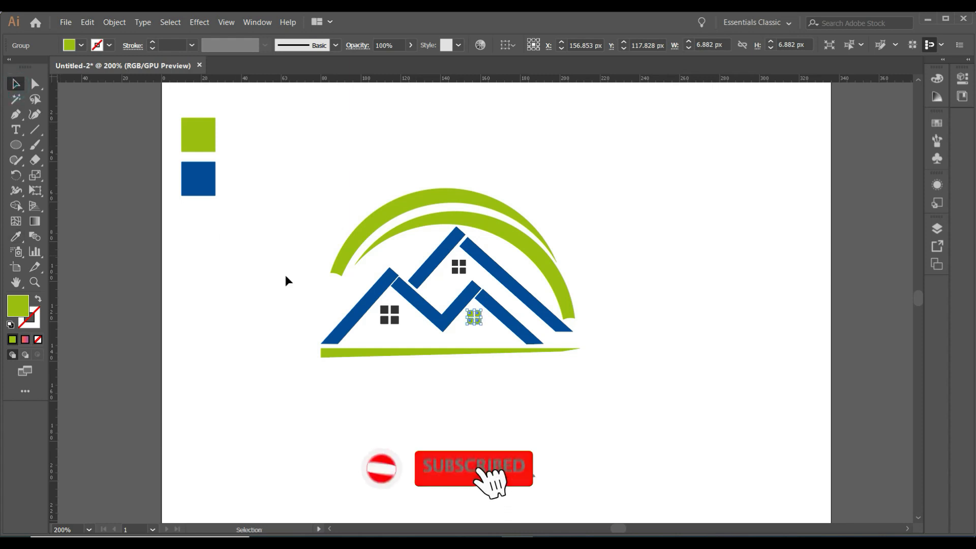
left_click(290, 387)
Step: Recolour the windows beneath the tallest and left roof peaks with the green of the sample square
left_click(462, 267)
left_click(14, 237)
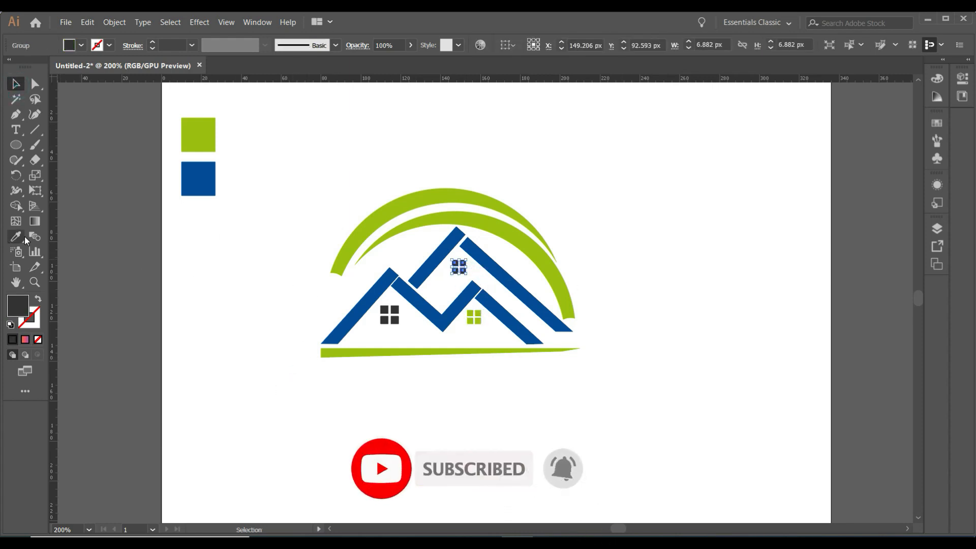
left_click(199, 128)
left_click(15, 87)
left_click(229, 274)
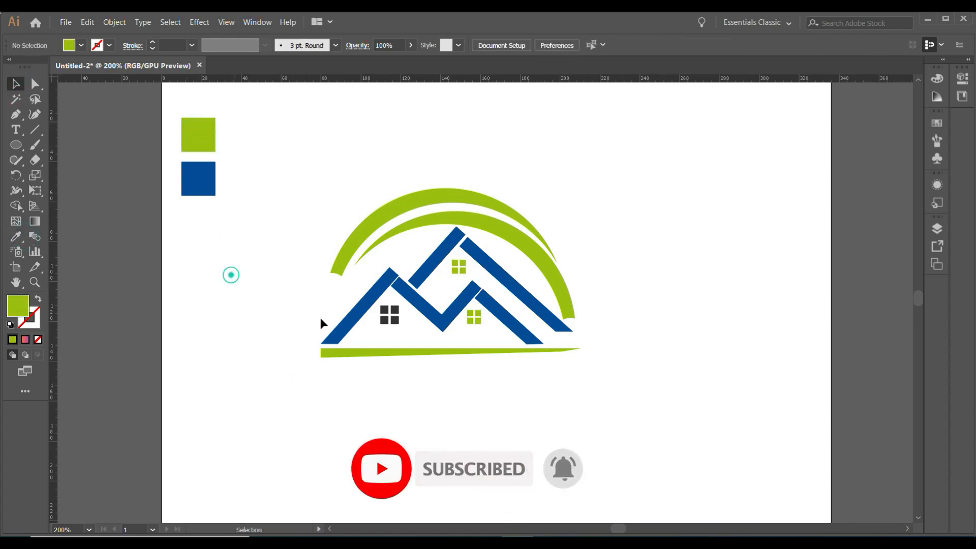
left_click(391, 320)
left_click(16, 237)
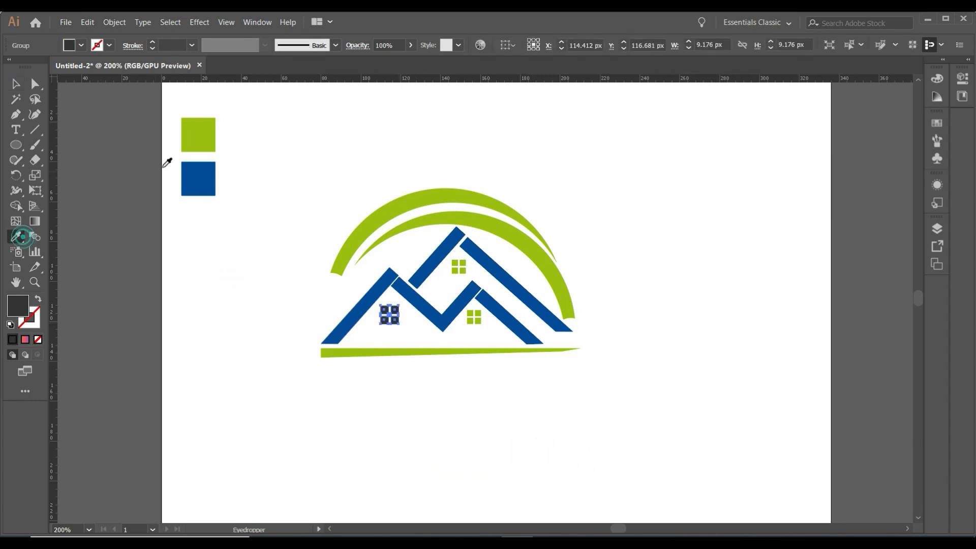
left_click(207, 138)
left_click(15, 84)
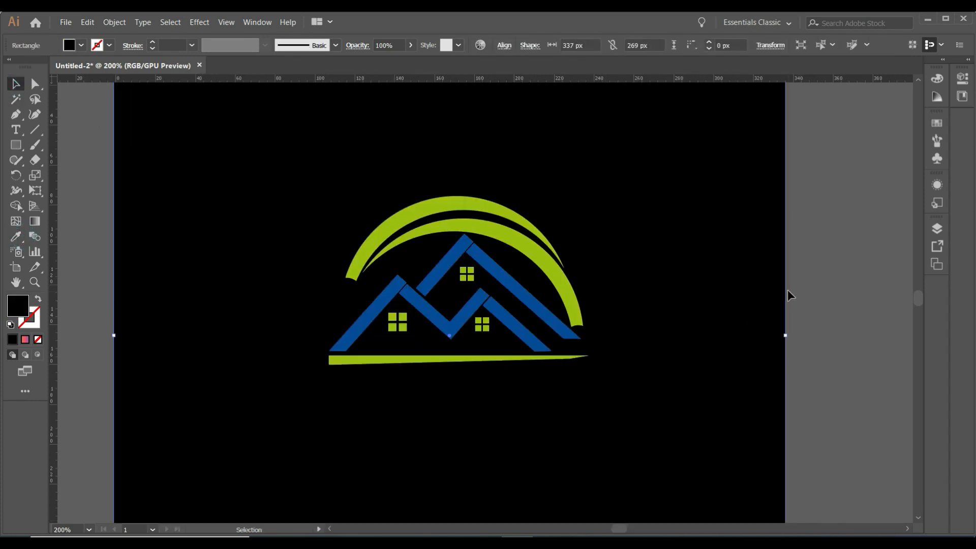